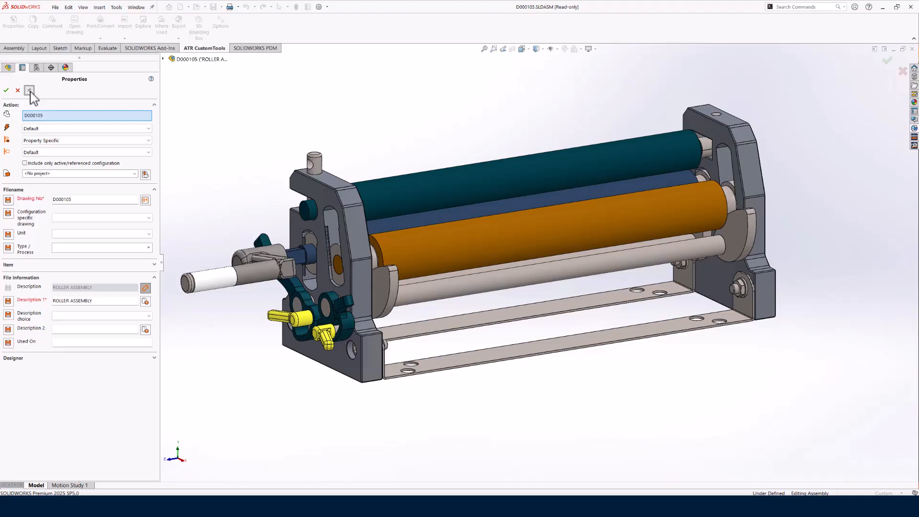
- Keep the Properties pane pinned open and review the small roller's properties, including its Type / Process options
click(29, 90)
click(399, 189)
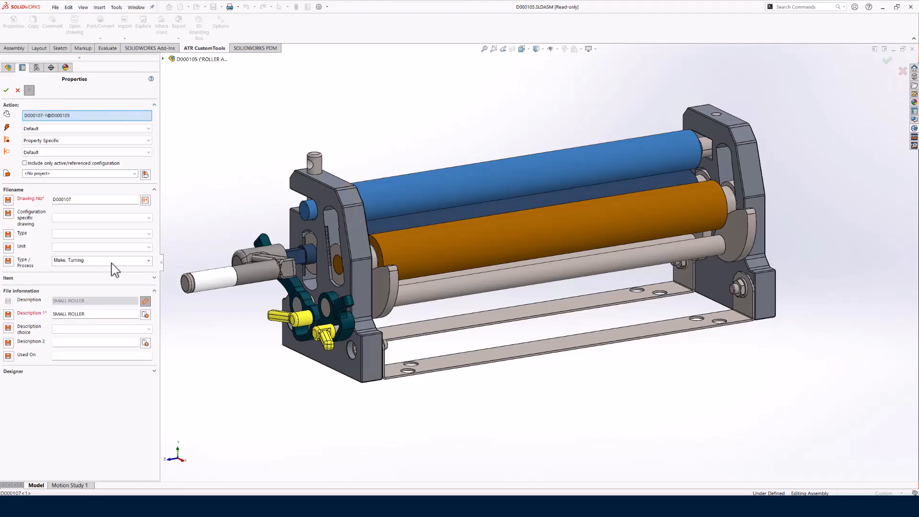
click(149, 261)
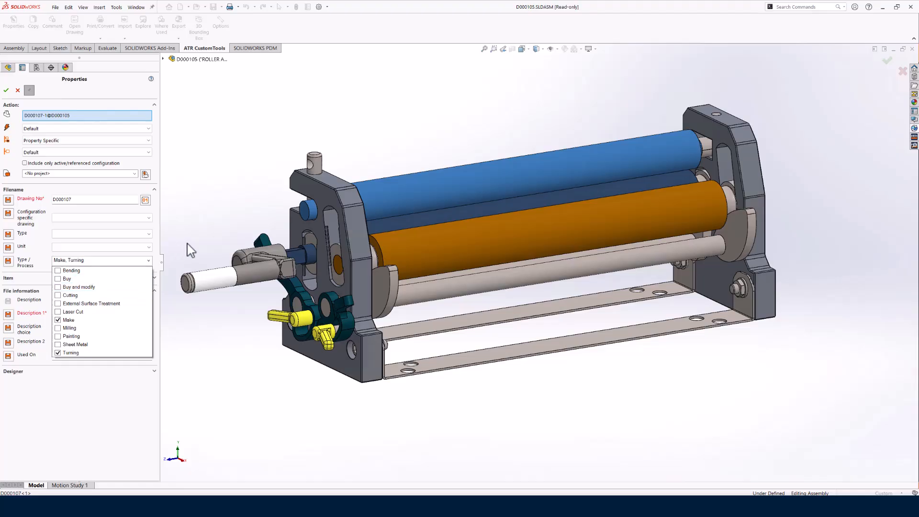
click(205, 231)
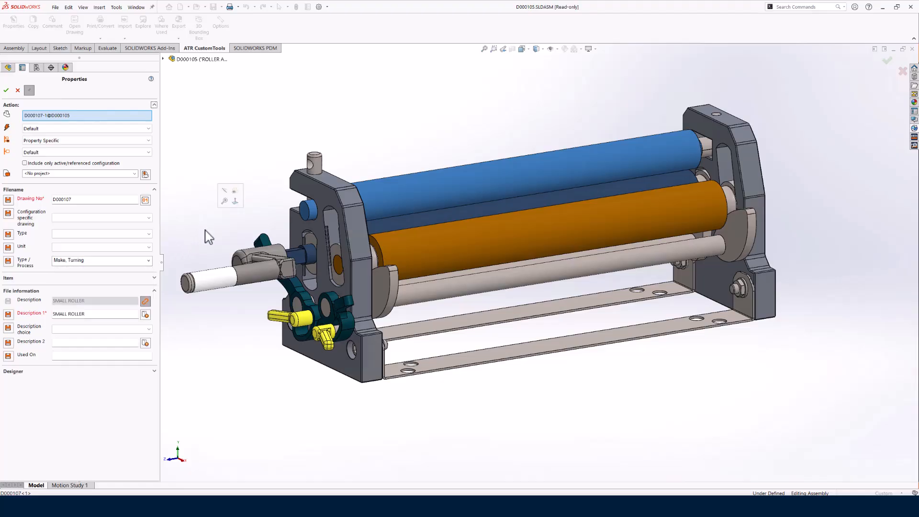
- Inspect the properties of the rear fixed bottom plate, the handle part and the handle subassembly, then close the properties without saving
click(446, 329)
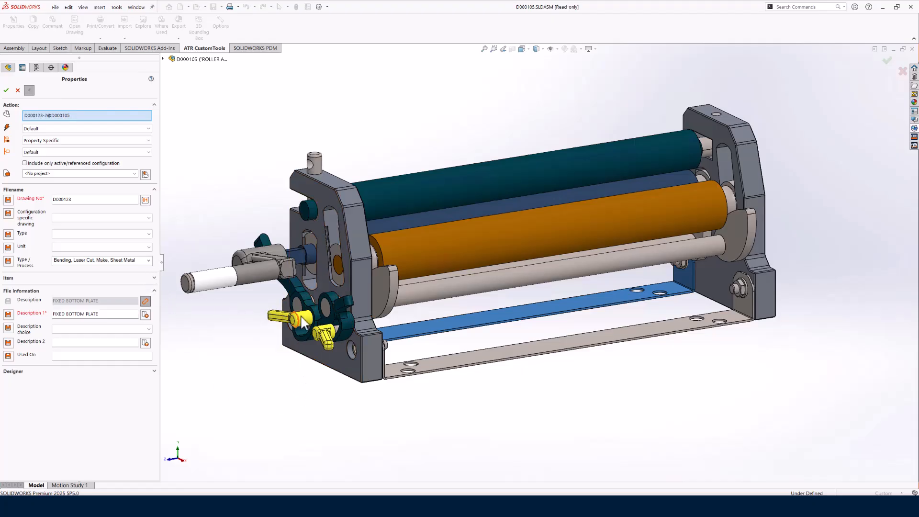
click(289, 291)
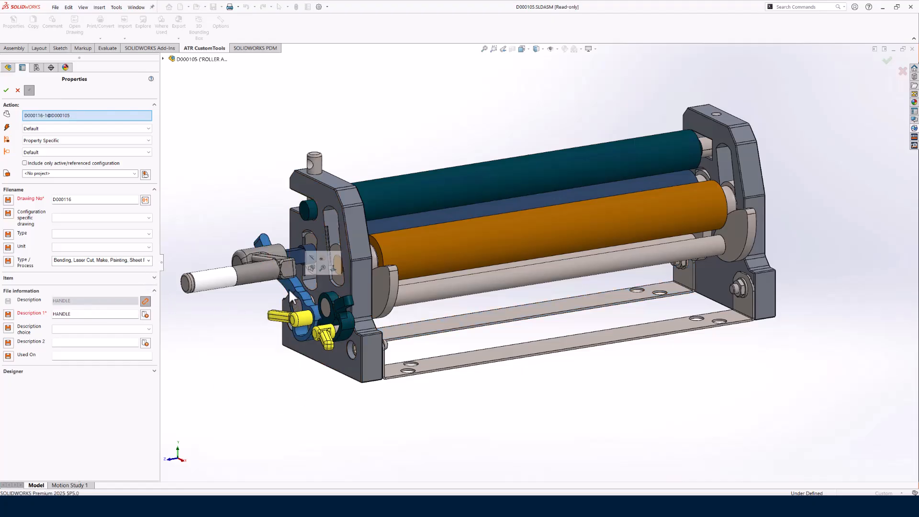
right_click(252, 276)
click(285, 40)
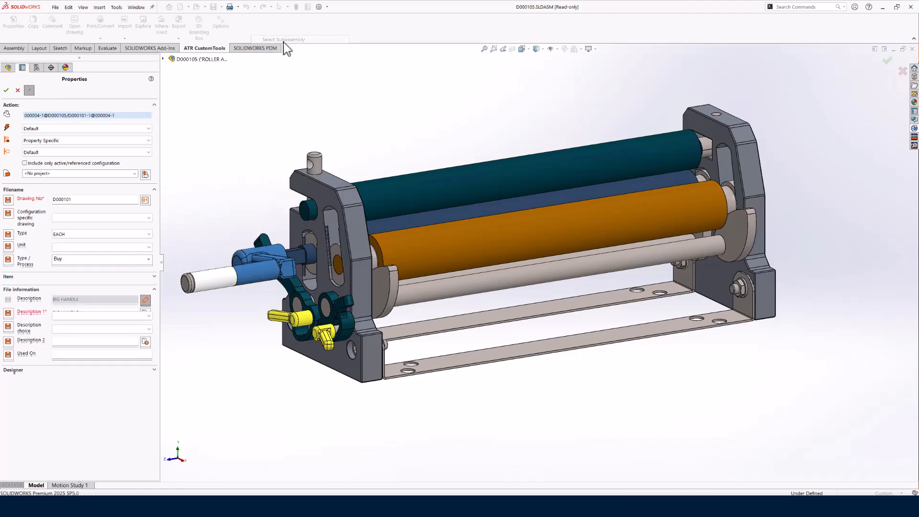
click(203, 242)
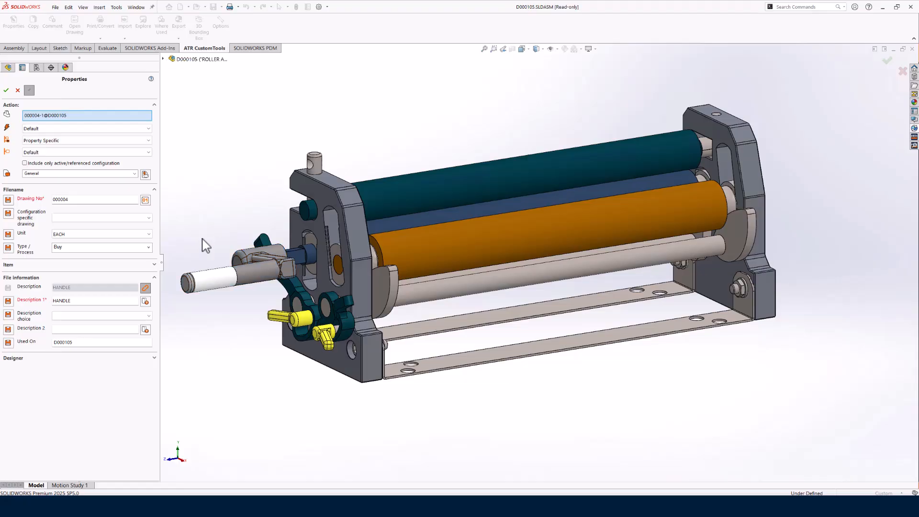
click(290, 285)
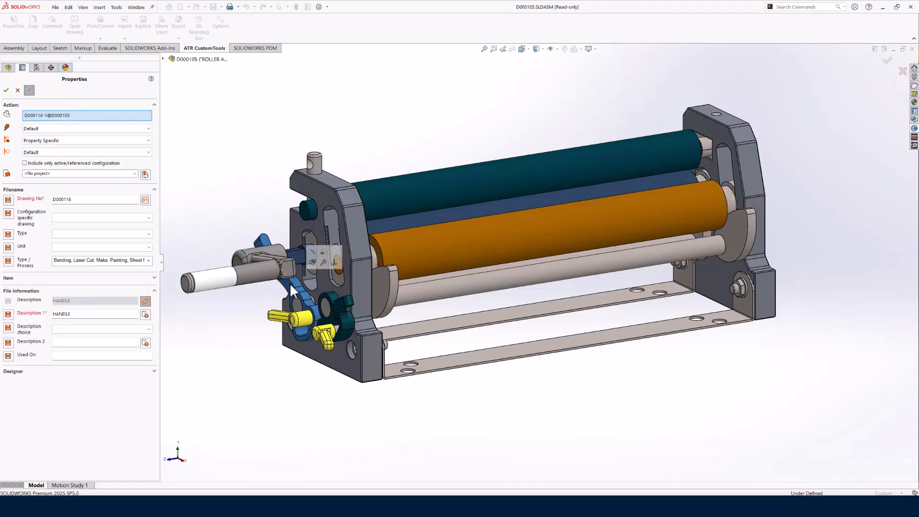
click(17, 90)
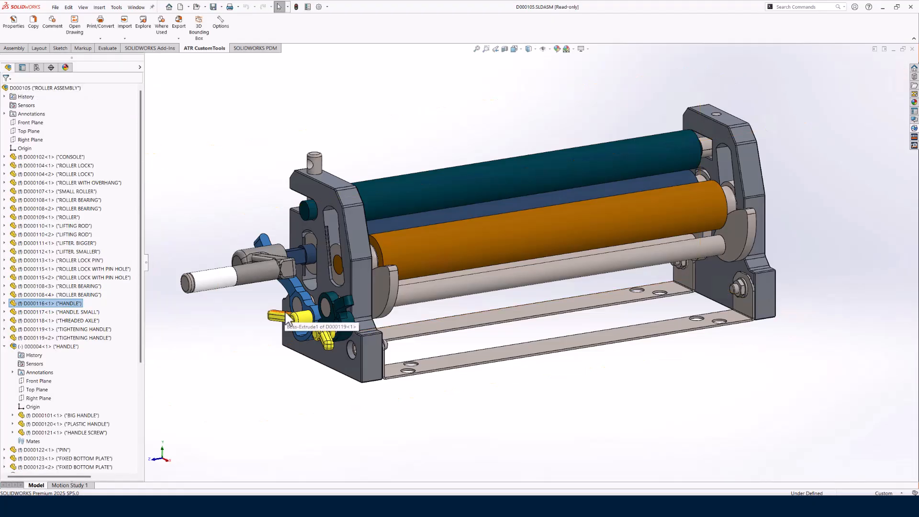
- Open the handle part D000116, inspect the ItemType entry in its custom file properties, and return to the roller assembly
click(287, 284)
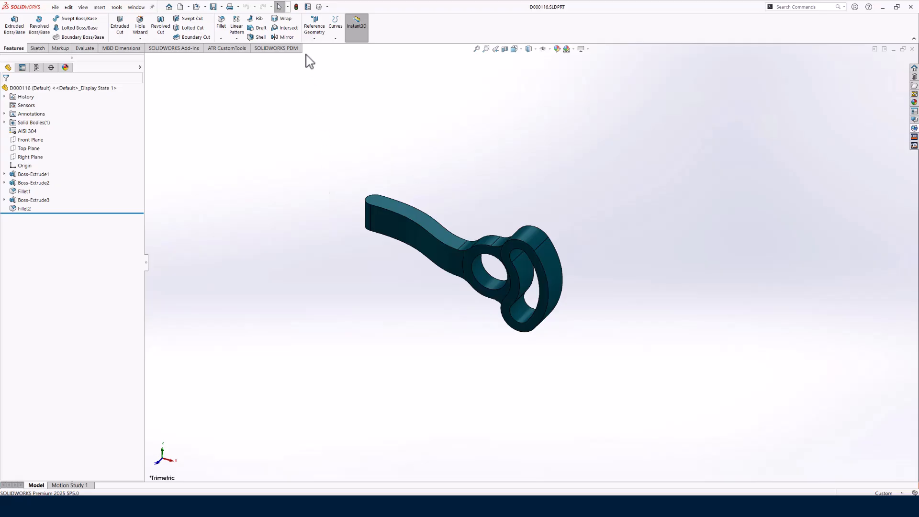
click(308, 7)
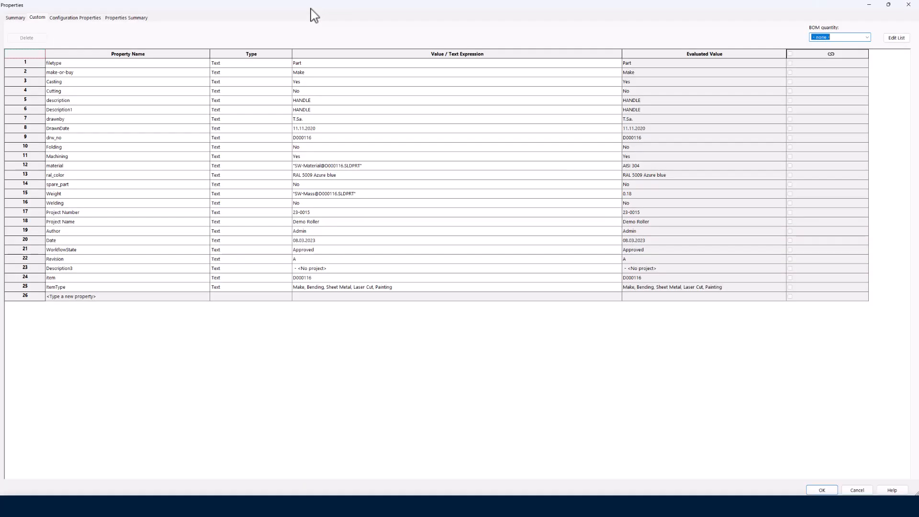
click(37, 285)
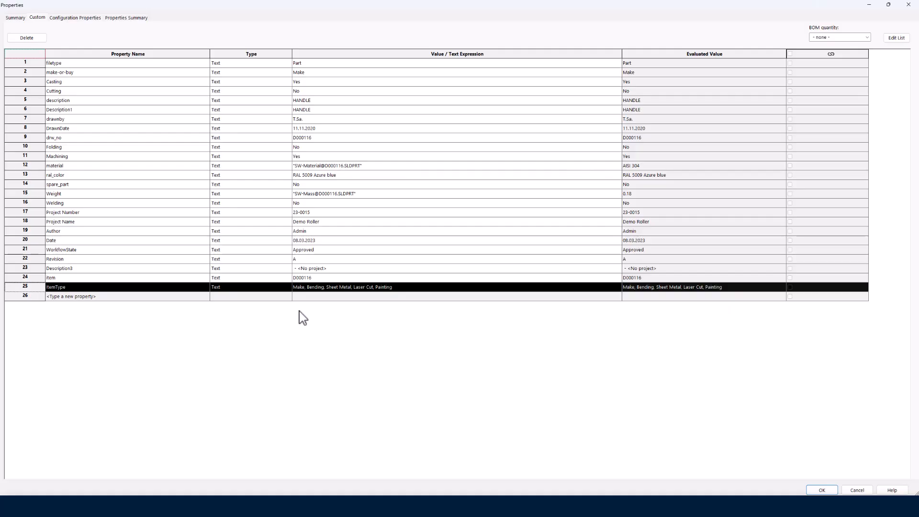
click(907, 5)
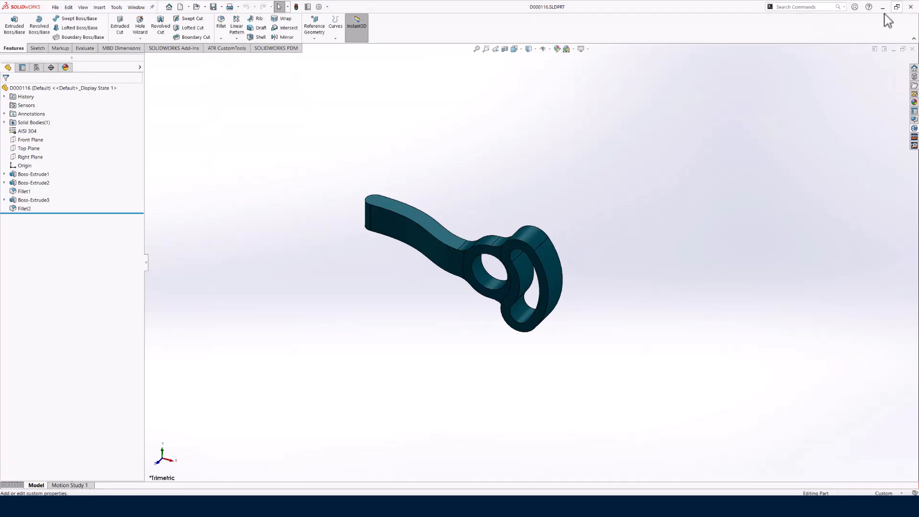
click(911, 48)
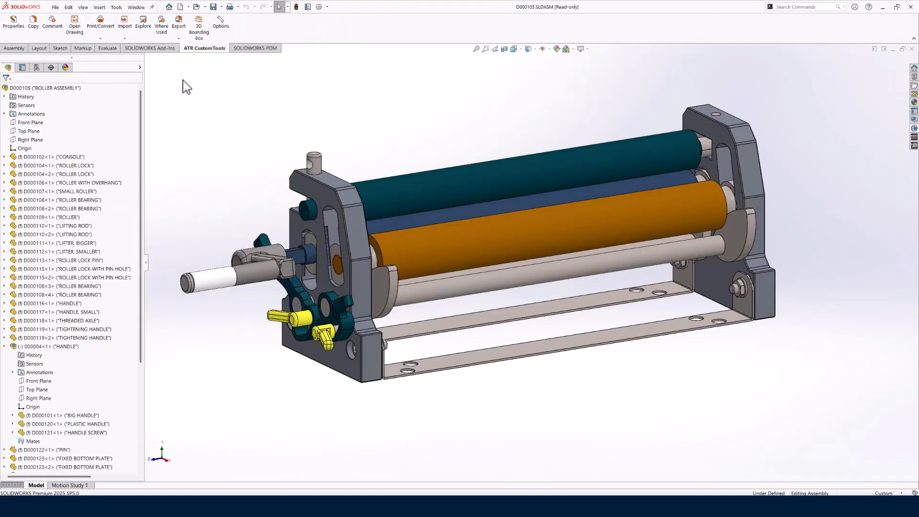
- Open the Print/Convert batch operation for the roller assembly, using the local version for all checked-out files
click(105, 29)
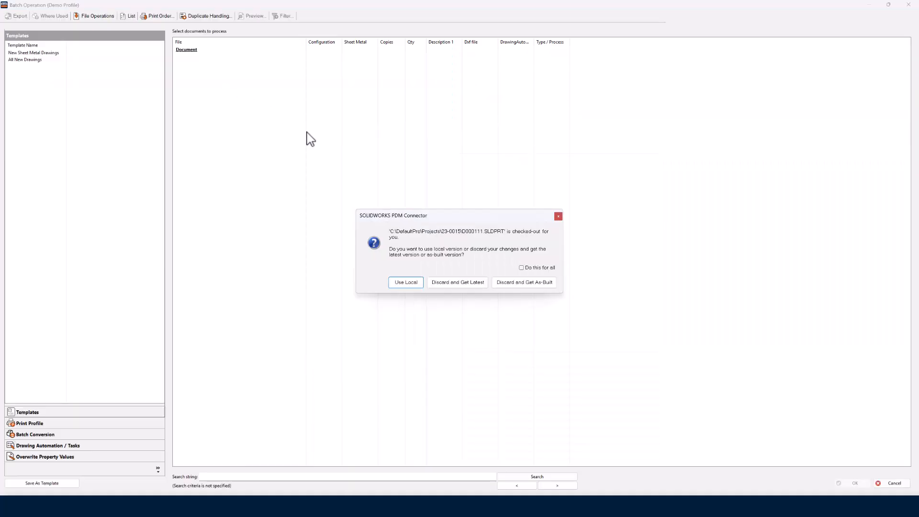
click(521, 268)
click(406, 282)
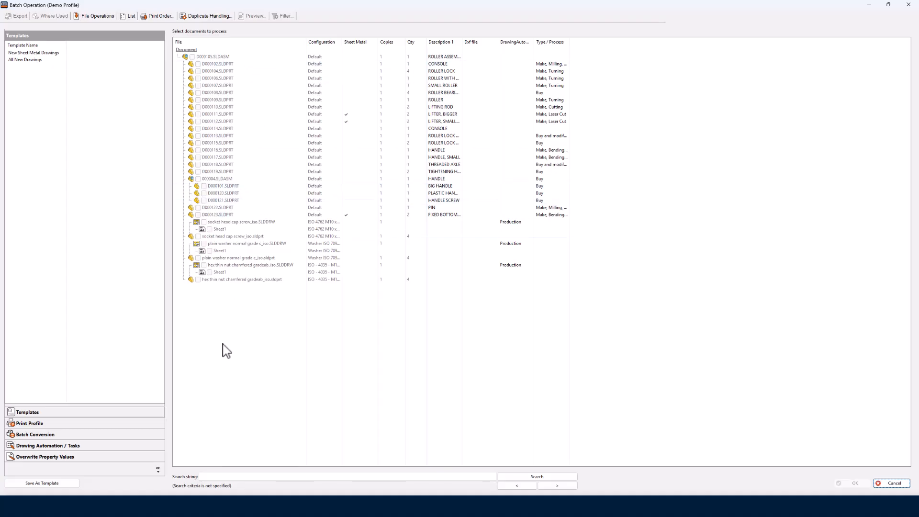
- Enable the Sheet Metal task for creating missing drawings and widen the Type / Process column to show its full values
click(48, 449)
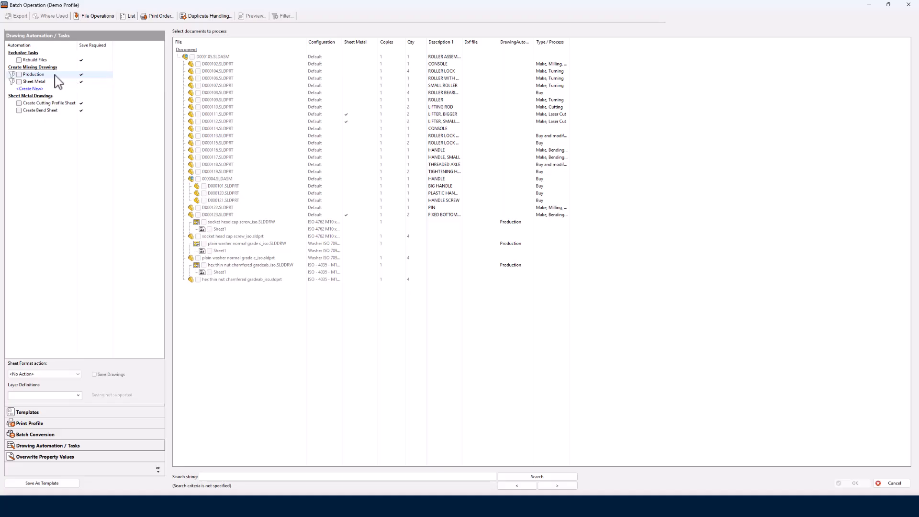
click(19, 81)
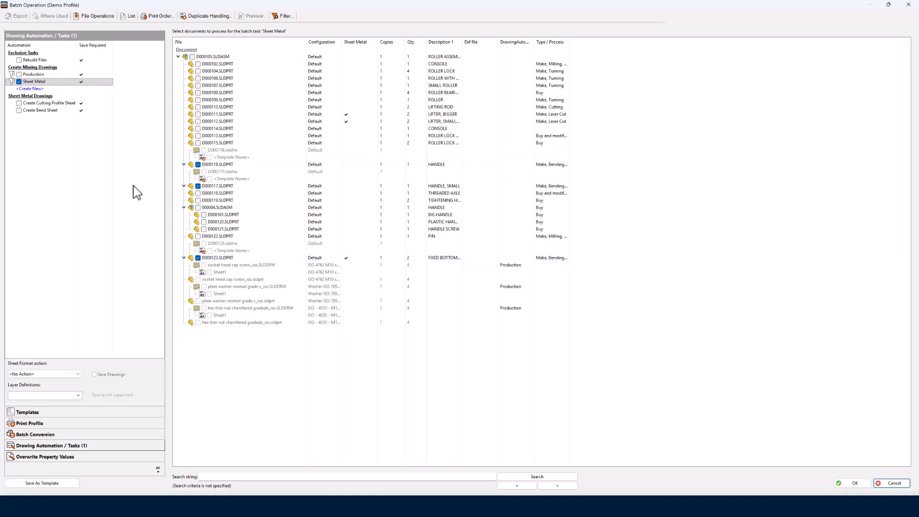
click(19, 81)
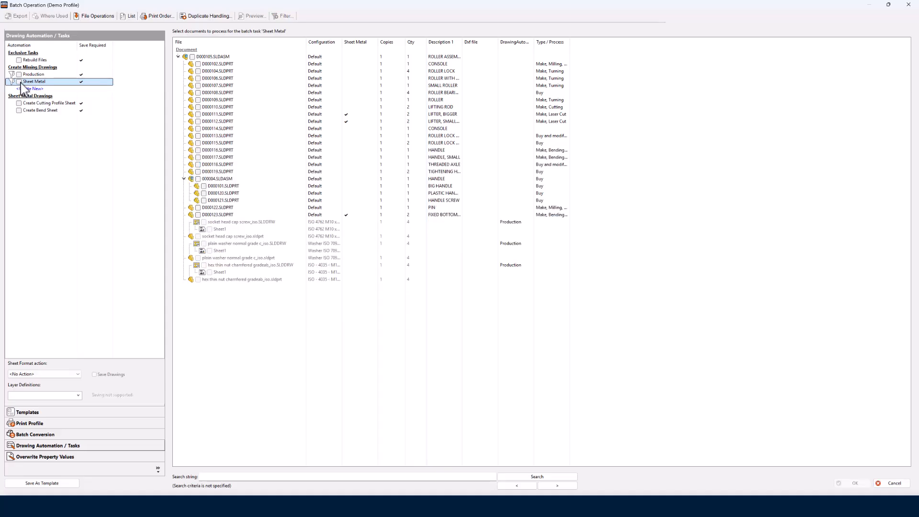
click(19, 82)
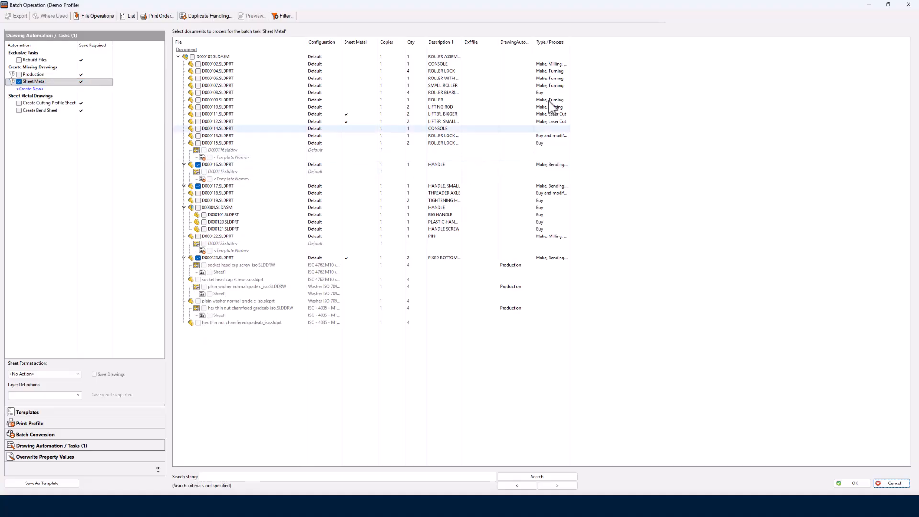
drag(570, 40, 644, 42)
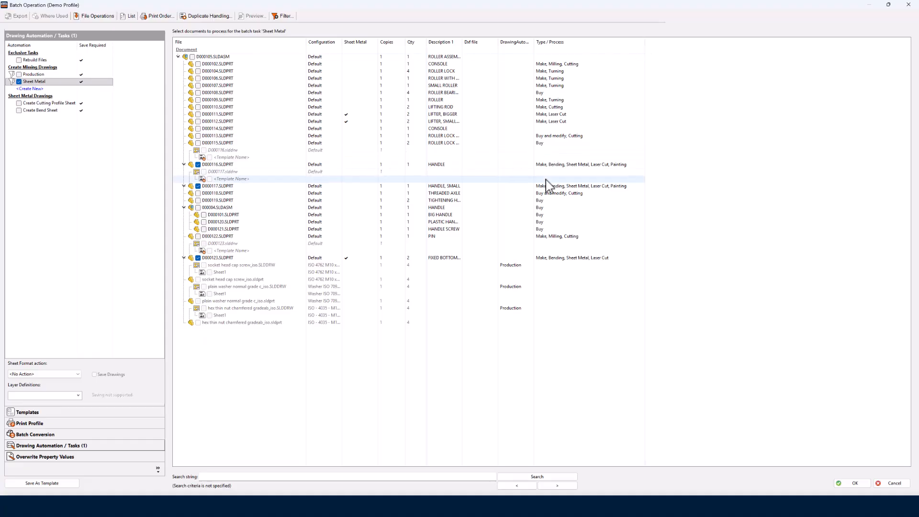
- Review the drawing template, sheet format and property settings of the Sheet Metal drawing creation rule, leaving them unchanged
right_click(41, 86)
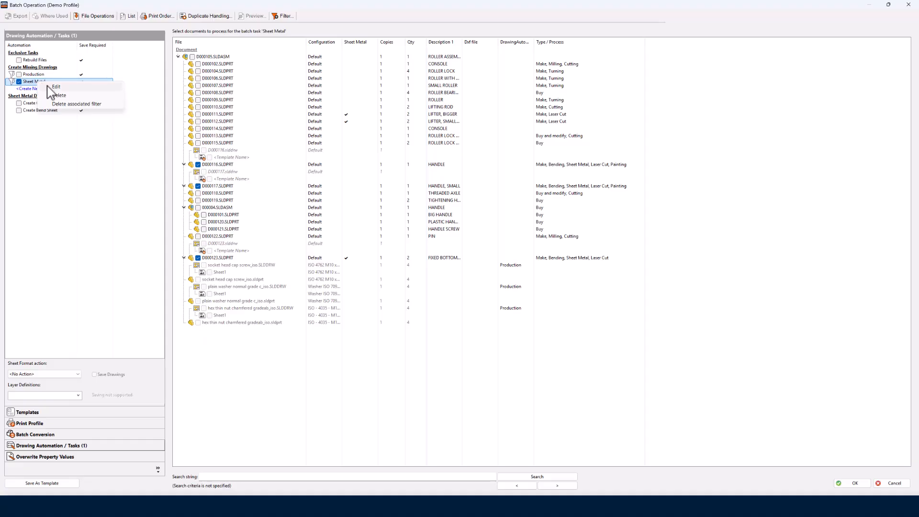
click(57, 87)
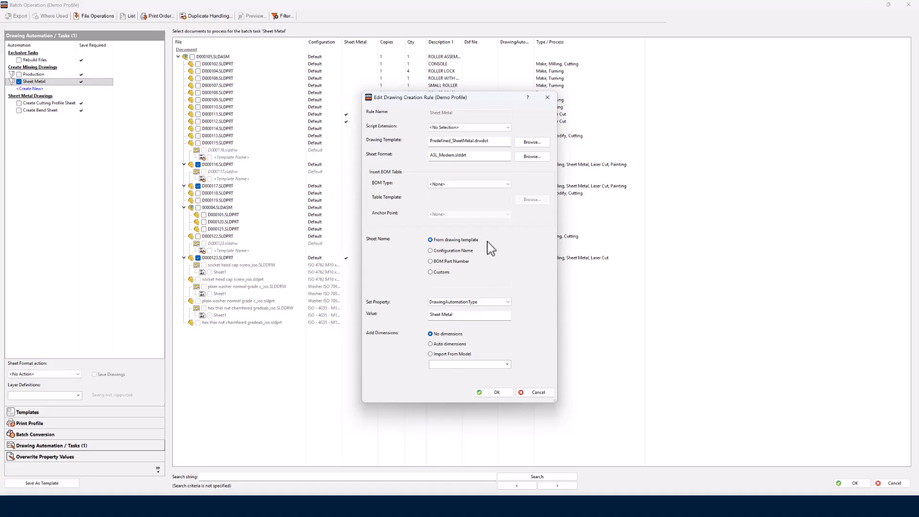
click(538, 392)
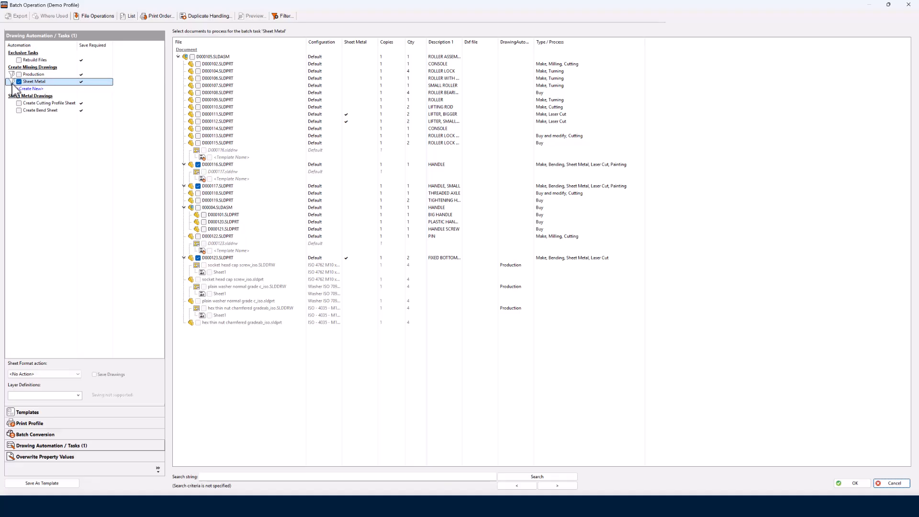
- Review the Sheet Metal task's file selection filter rule and close the wizard without changes
click(285, 16)
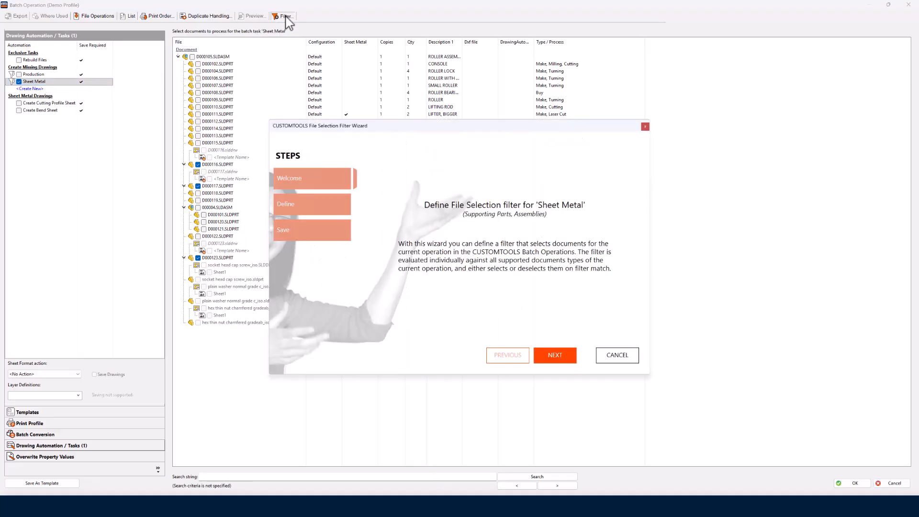
click(555, 355)
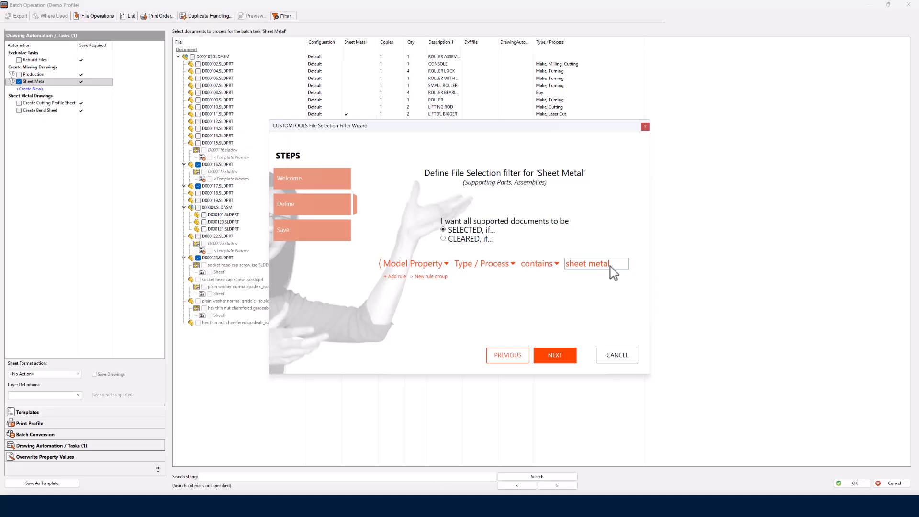
drag(611, 265, 564, 270)
click(630, 353)
- Search the document list for "sheet metal" and run the batch operation to create the missing sheet metal drawings
click(404, 478)
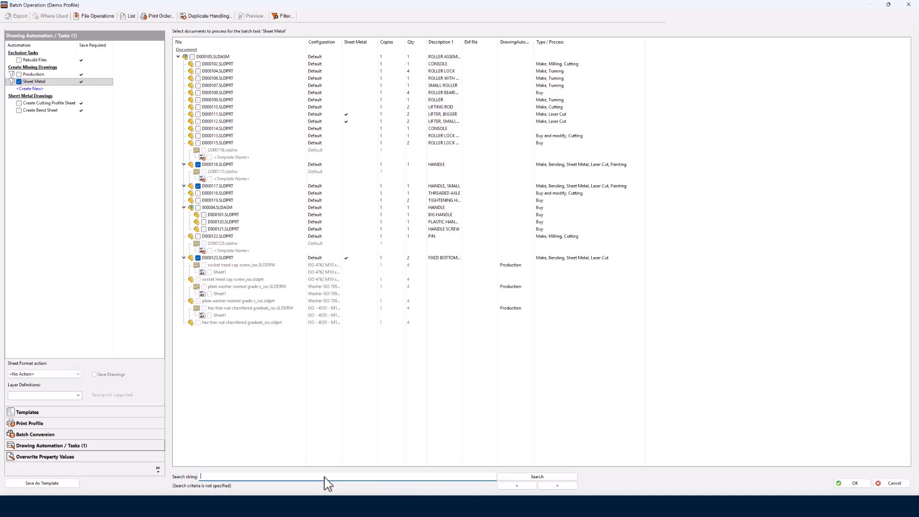
text(sheet metal)
click(538, 478)
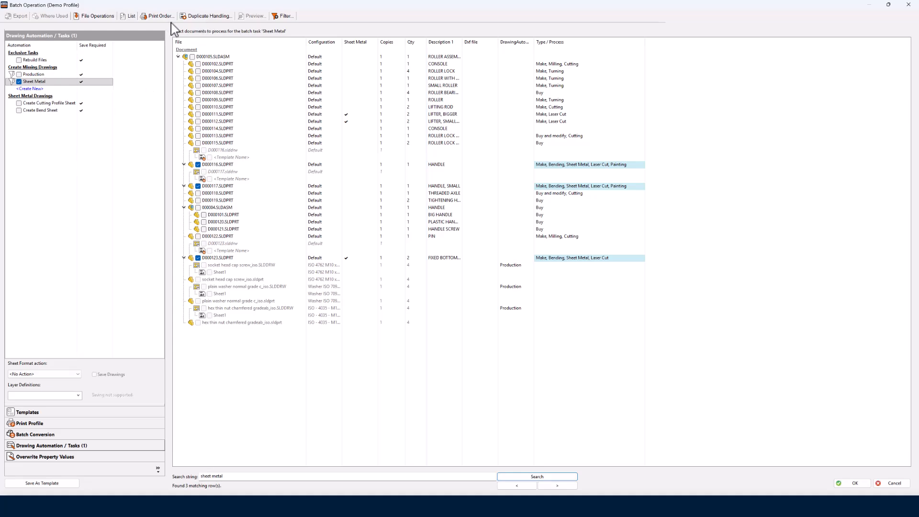
click(854, 484)
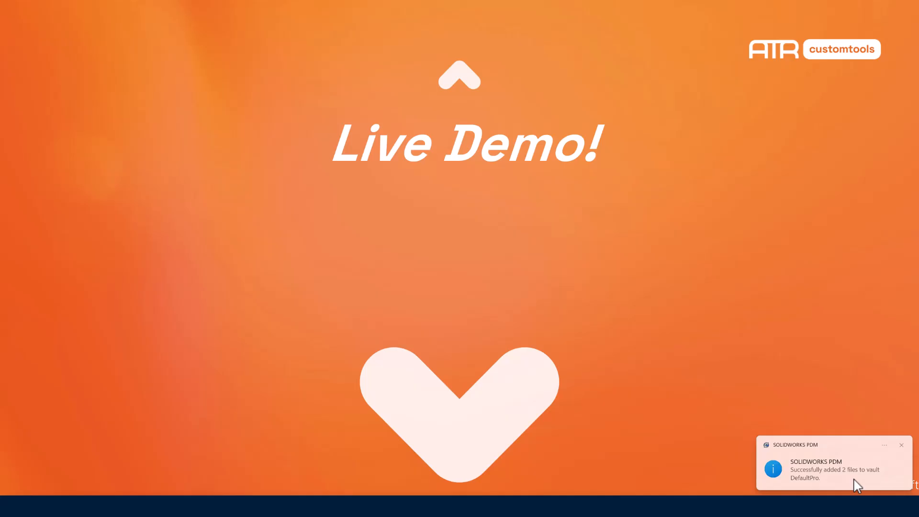
- Switch to SOLIDWORKS and open the CustomTools batch operation for the roller assembly, using the local version of all checked-out files
key(super)
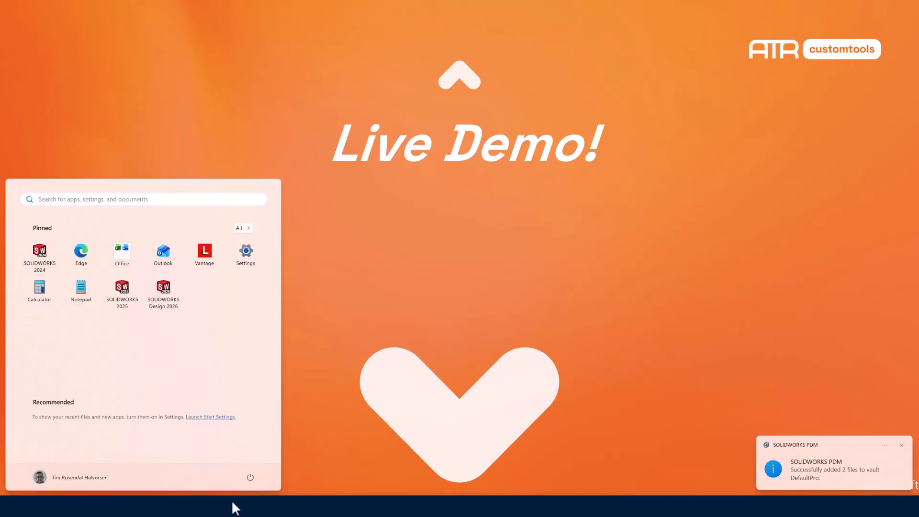
click(149, 511)
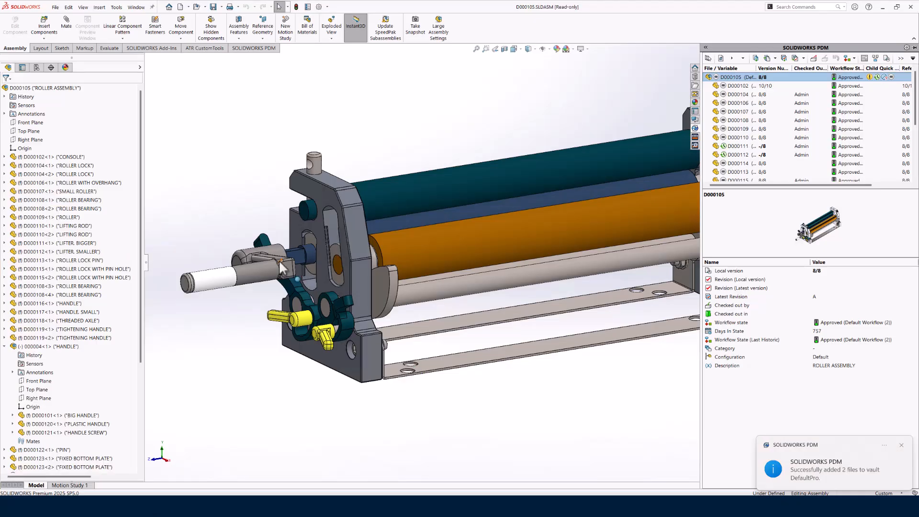
click(250, 191)
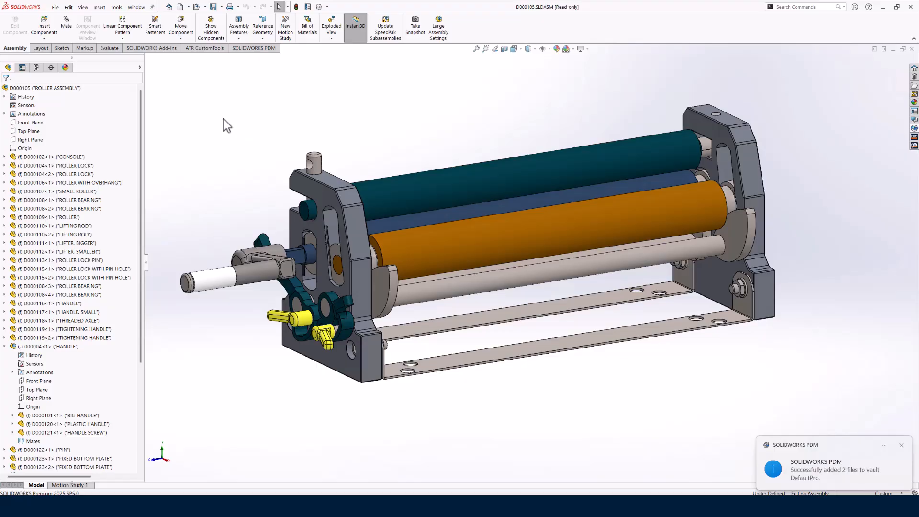
click(205, 48)
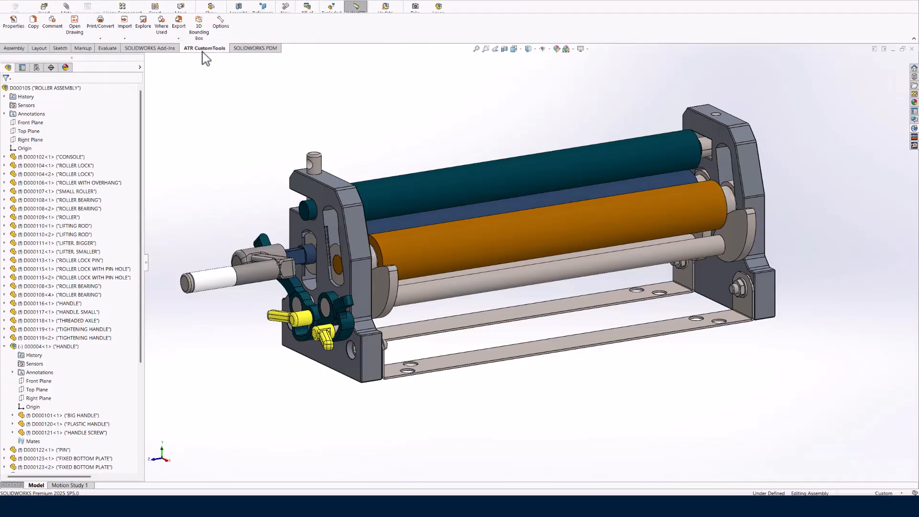
click(100, 38)
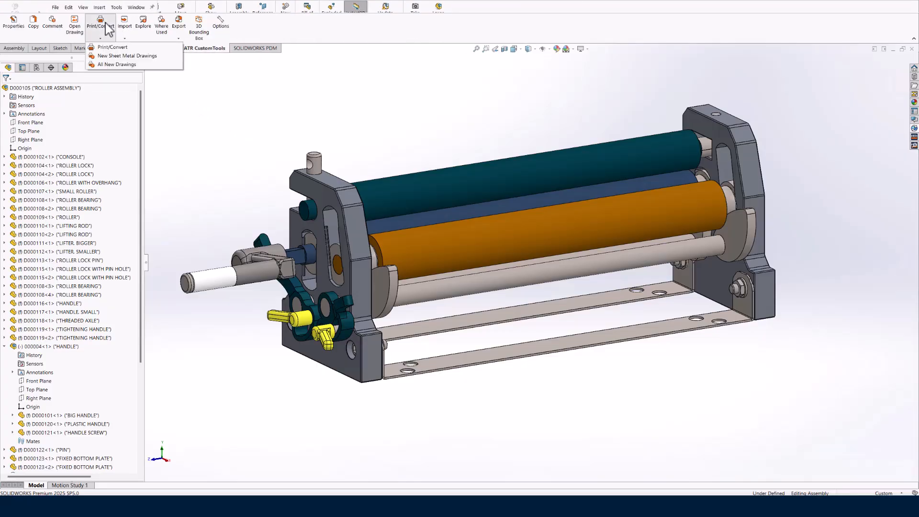
click(113, 47)
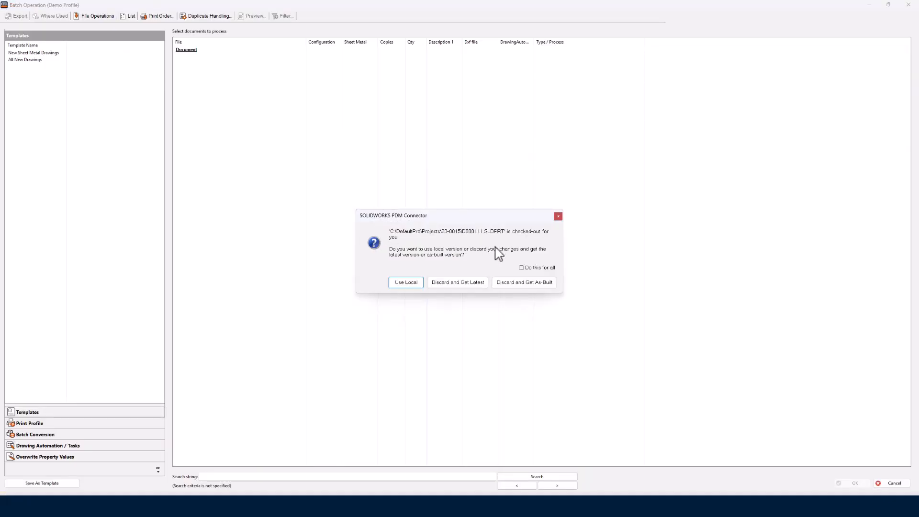
click(525, 267)
click(407, 283)
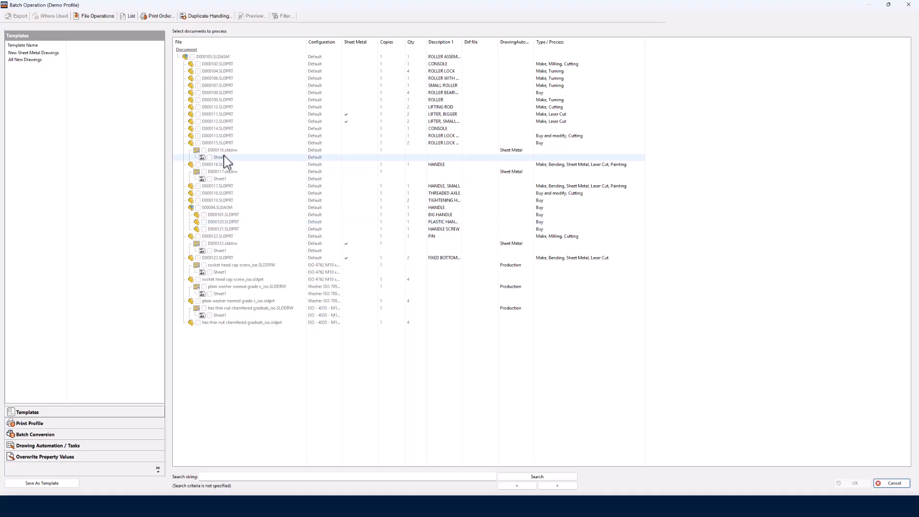
- Examine the D000116 and D000117 sheet metal drawings in the document list and close the batch operation
click(223, 149)
click(223, 172)
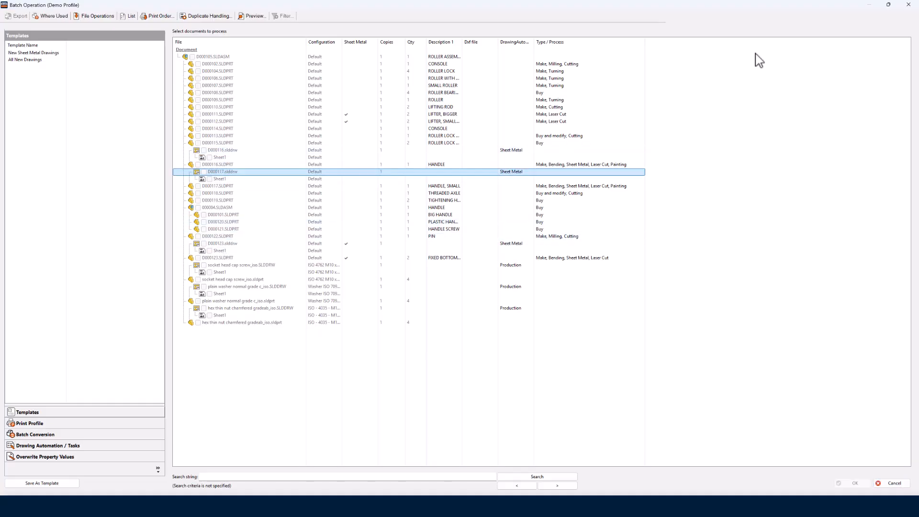
click(908, 5)
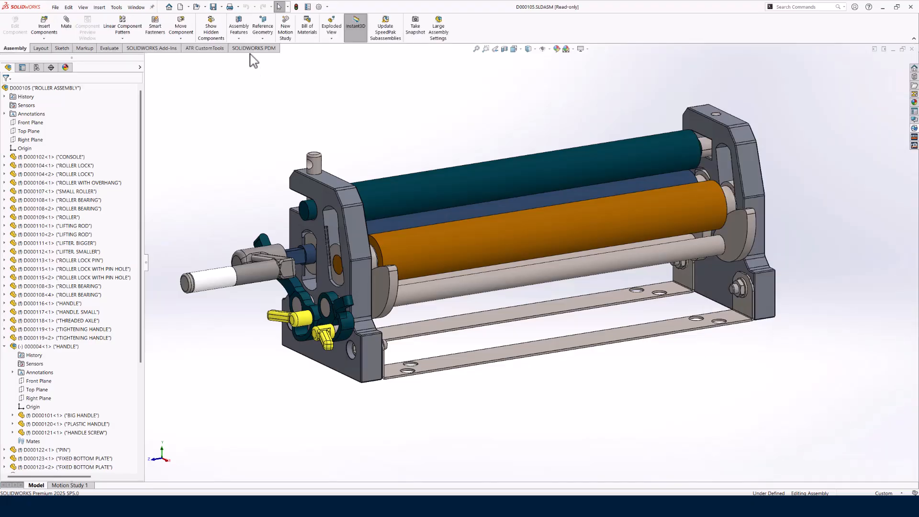
- Switch to File Explorer and delete drawings D000123, D000116 and D000117 from the 23-0015 project folder
click(210, 49)
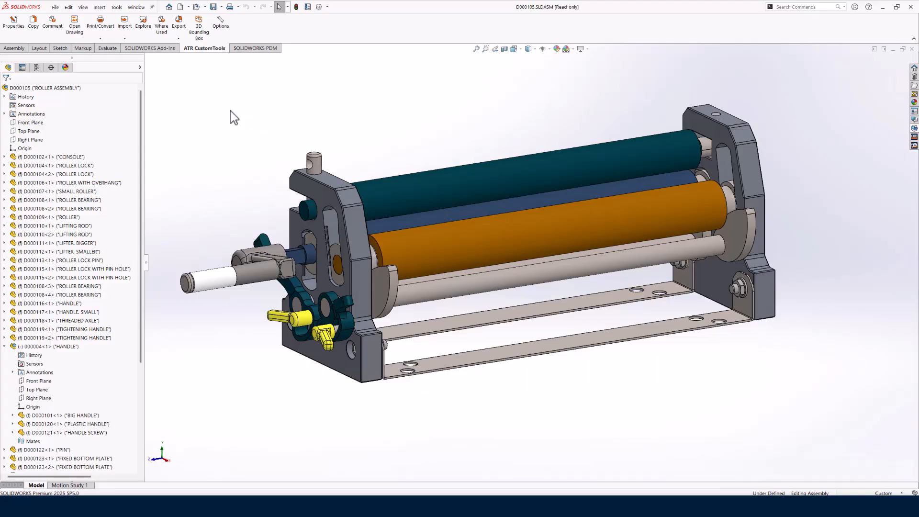
key(alt+Tab)
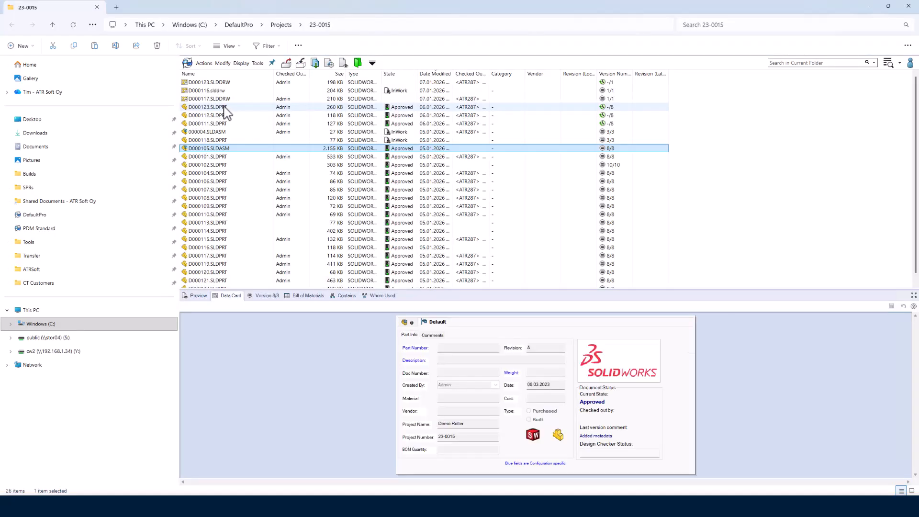
click(222, 84)
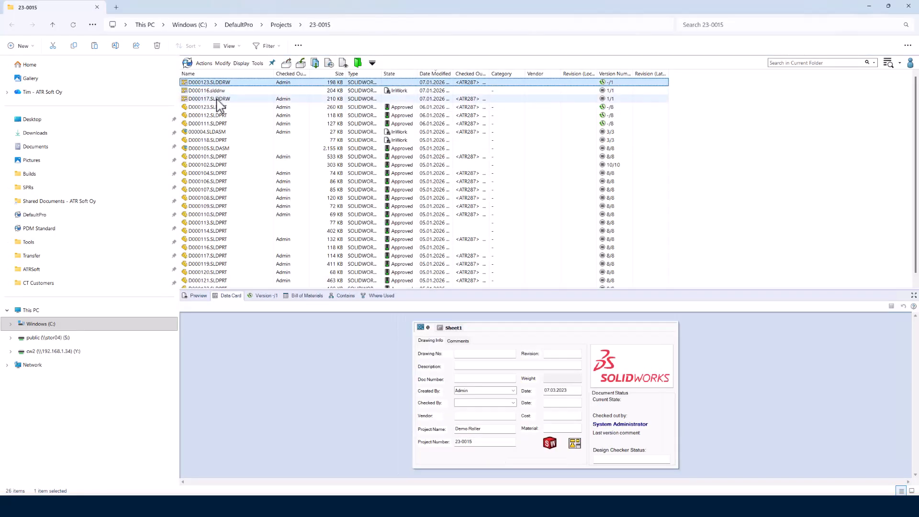
click(216, 100)
shift+click(216, 82)
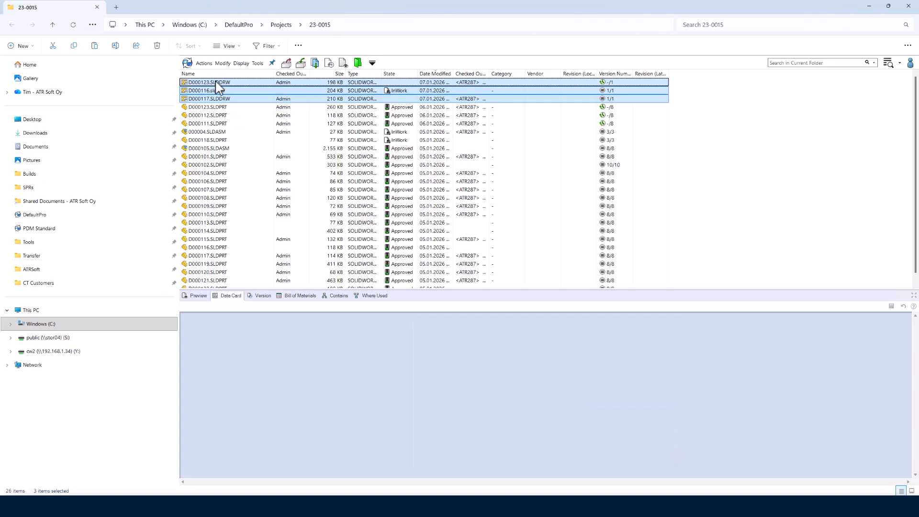
key(Delete)
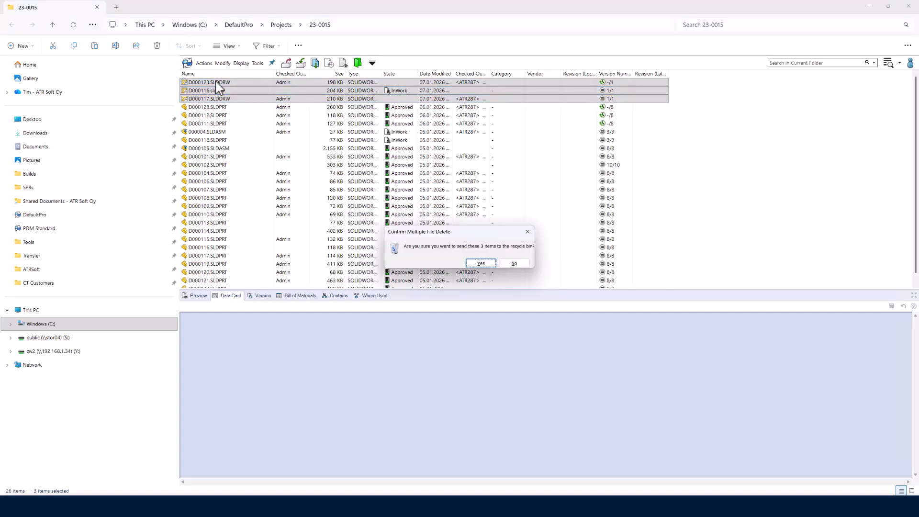
key(Return)
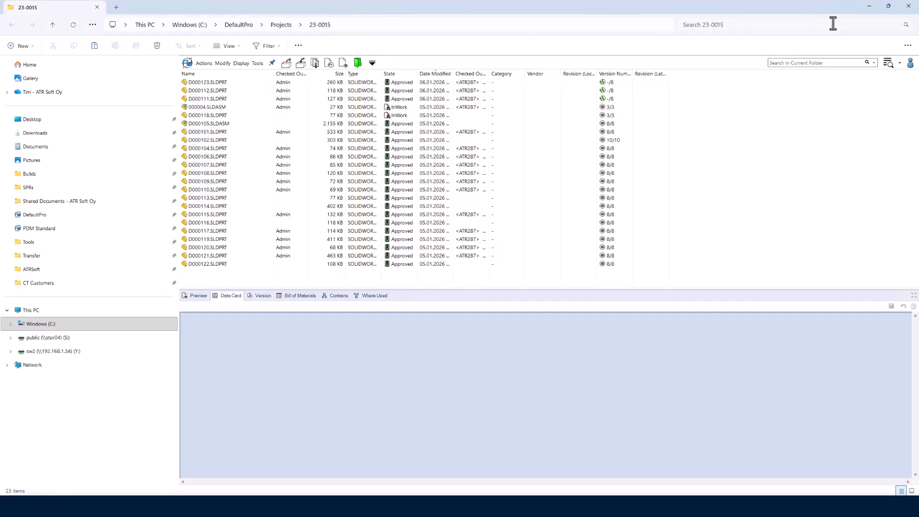
- Return to SOLIDWORKS and reopen the batch operation for the roller assembly, keeping local versions of all checked-out files
click(869, 8)
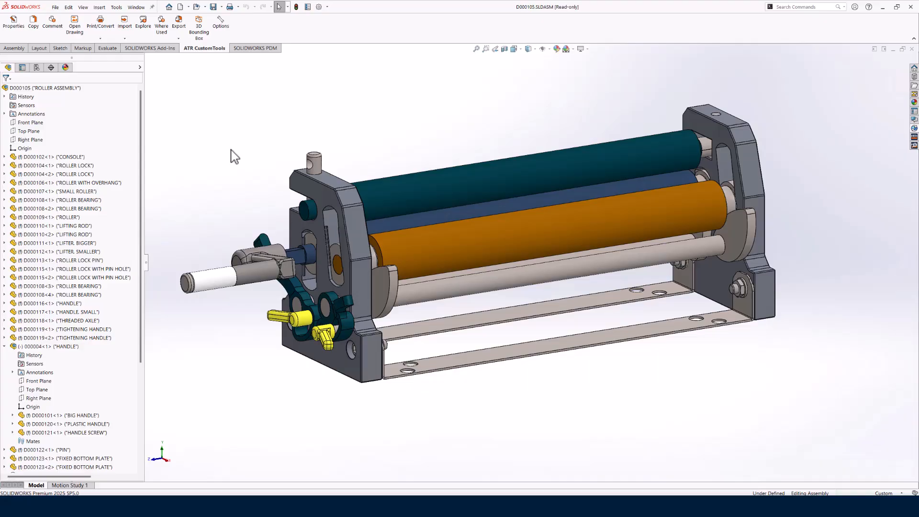
click(109, 33)
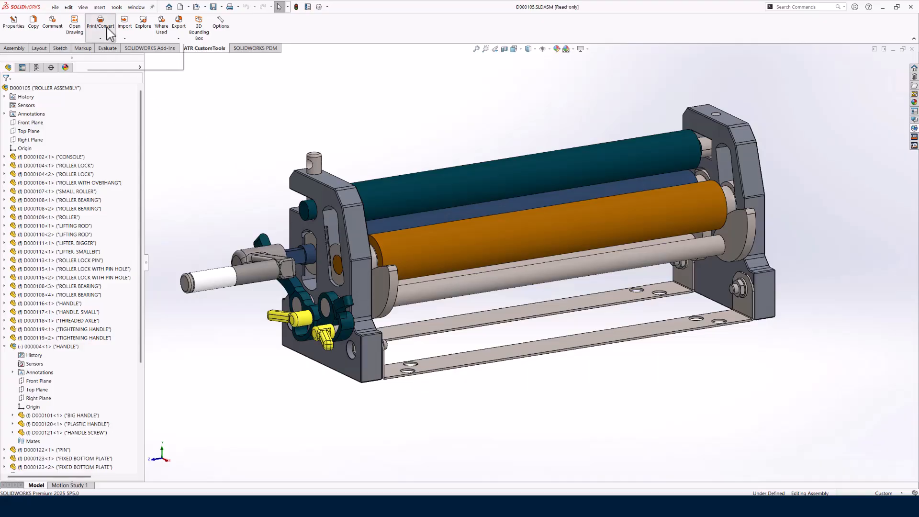
click(113, 47)
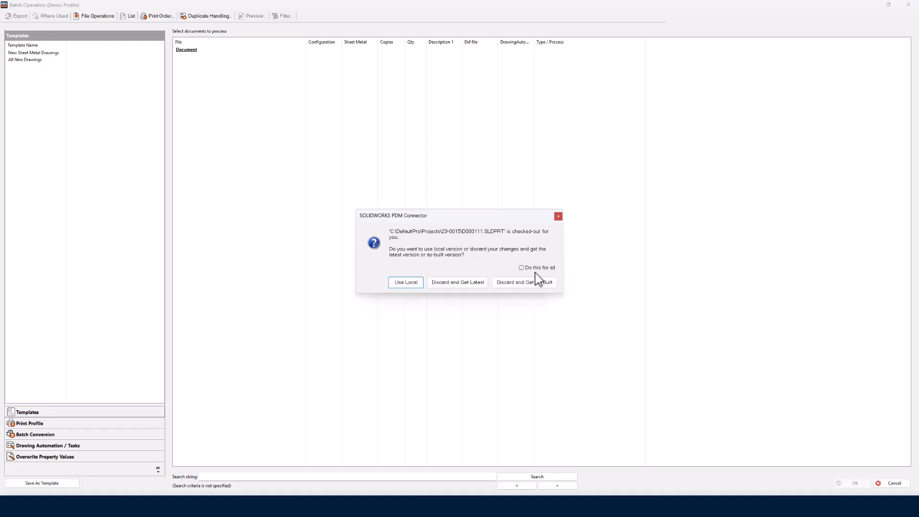
click(529, 267)
click(405, 283)
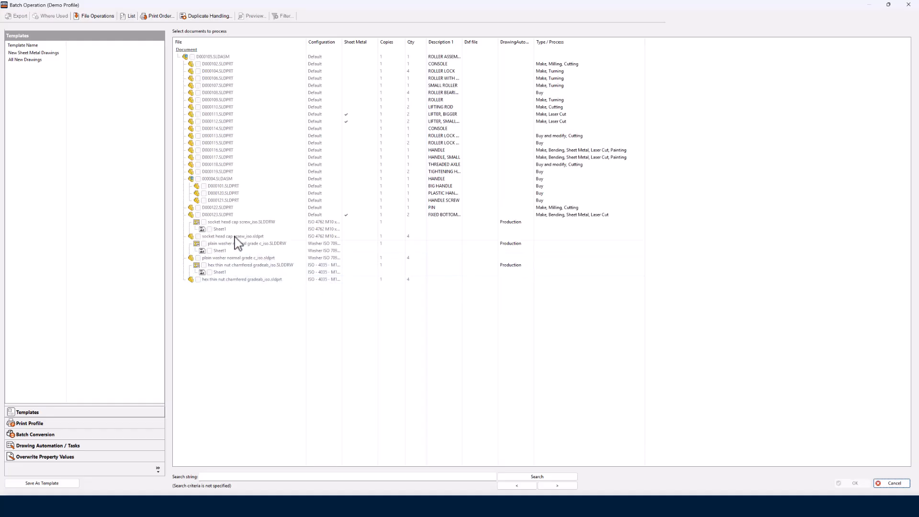
- Create a missing-drawing rule named Assemblies with the assembly_predefined_view.DRWDOT template and the A3-H Assembly (CT).slddrt sheet format
click(27, 445)
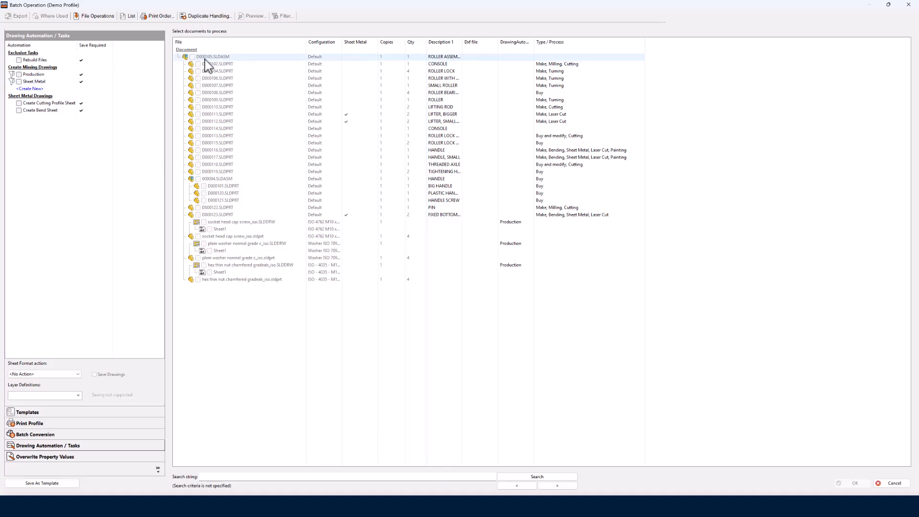
click(31, 89)
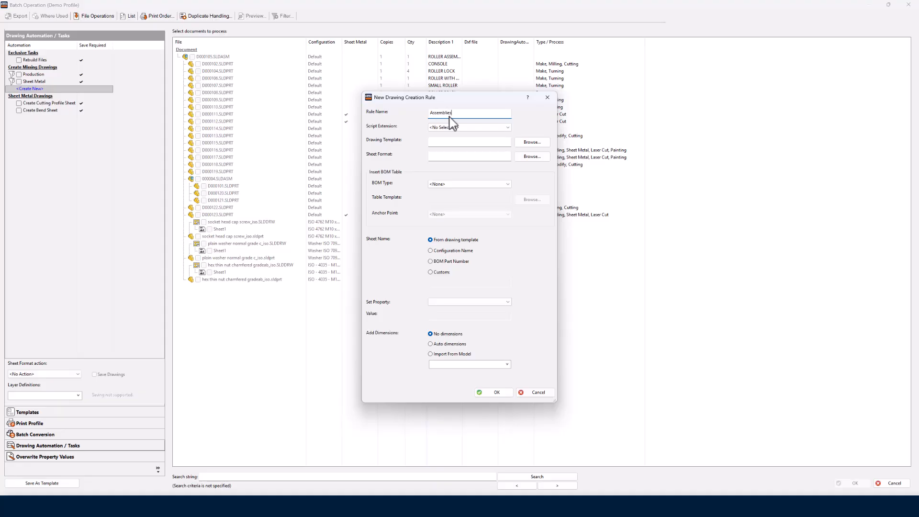
click(532, 143)
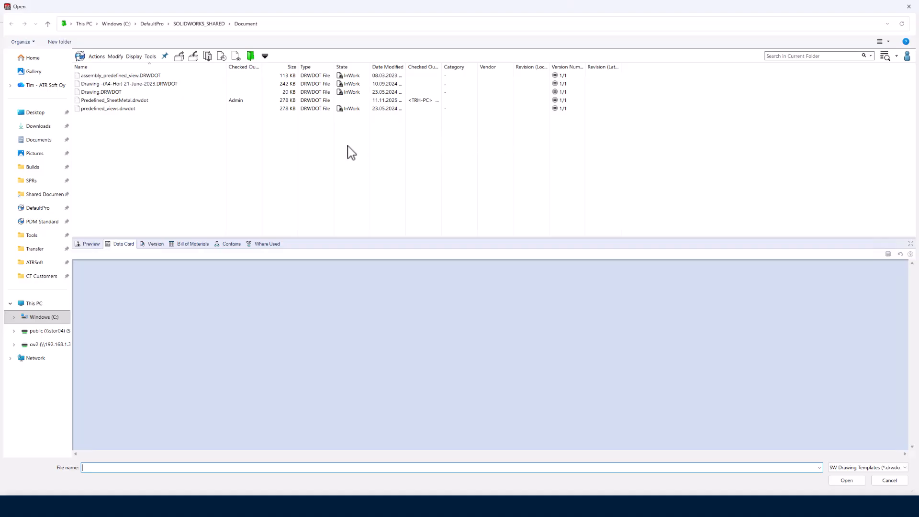
double_click(122, 77)
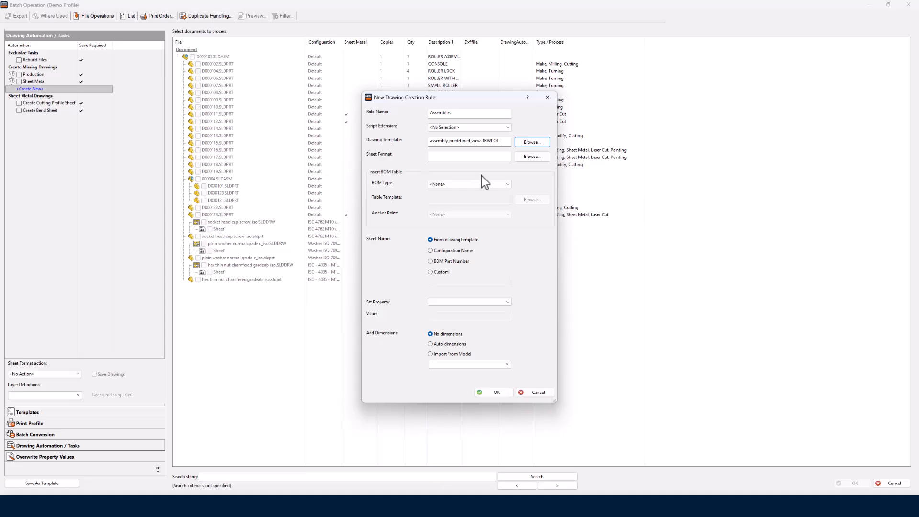
click(532, 157)
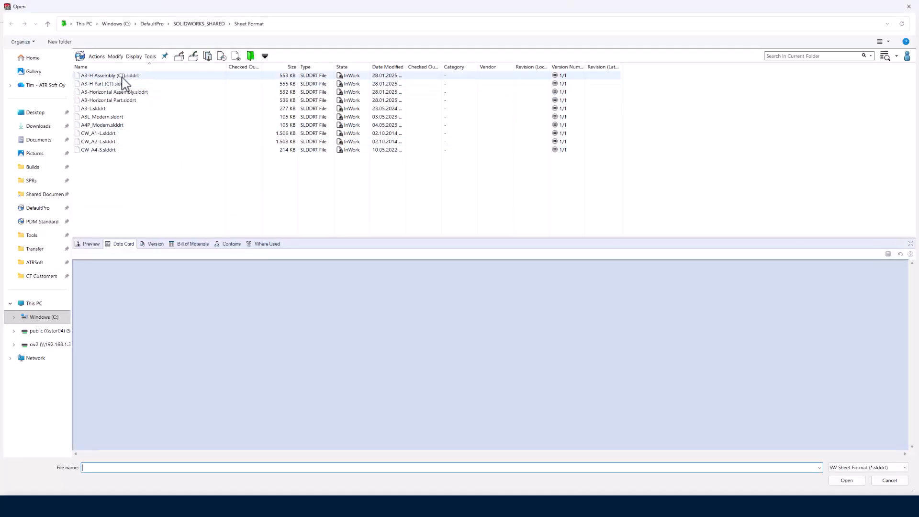
click(115, 76)
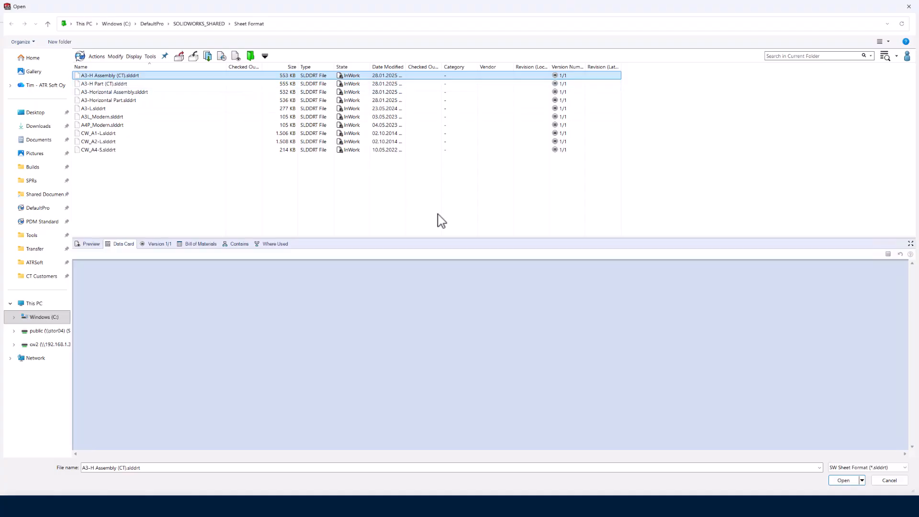
click(840, 481)
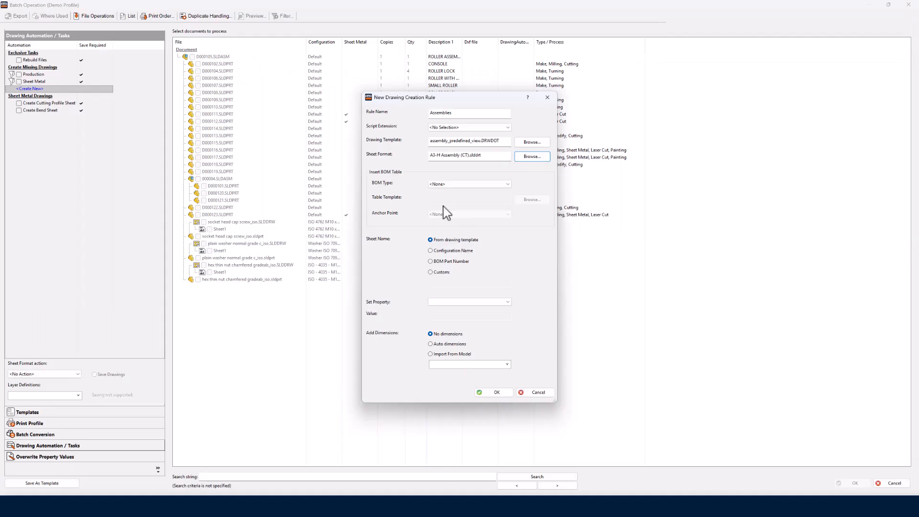
- Set the rule's BOM type to Parts only and its DrawingAutomationType property to Assembly
click(445, 185)
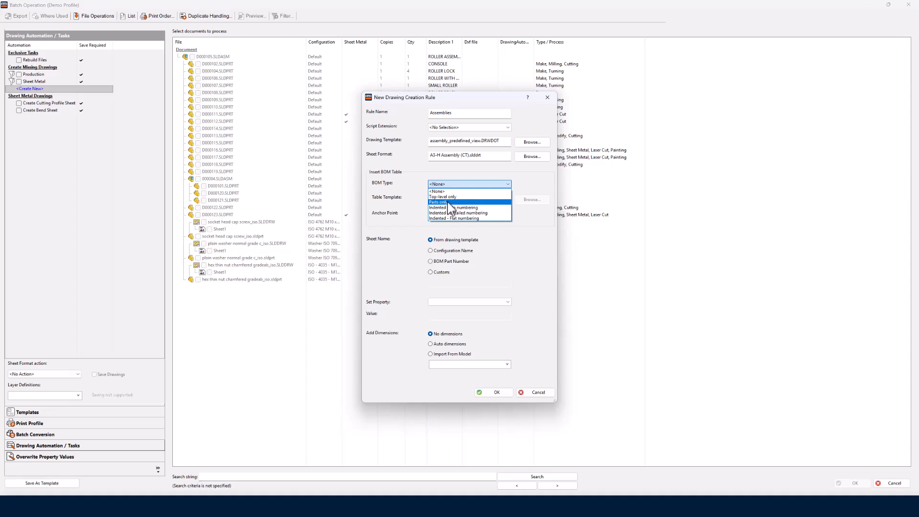
click(450, 203)
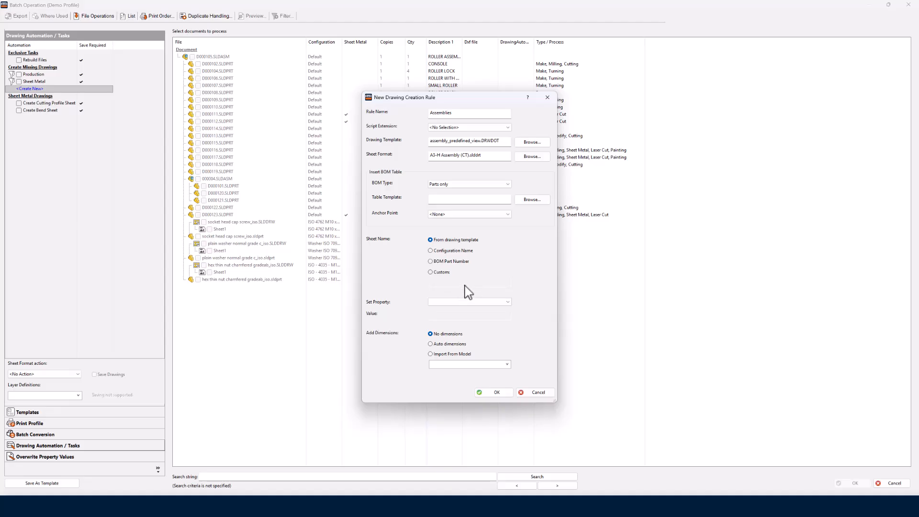
click(509, 302)
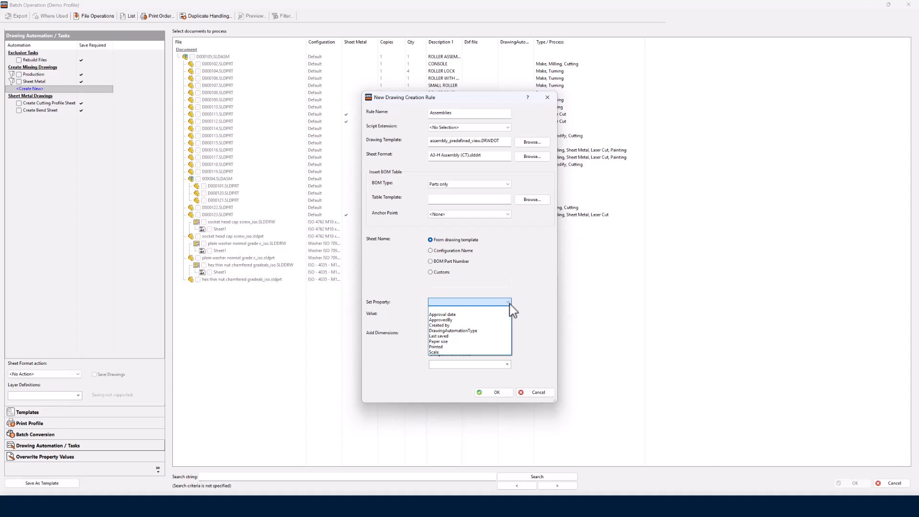
click(471, 331)
click(456, 318)
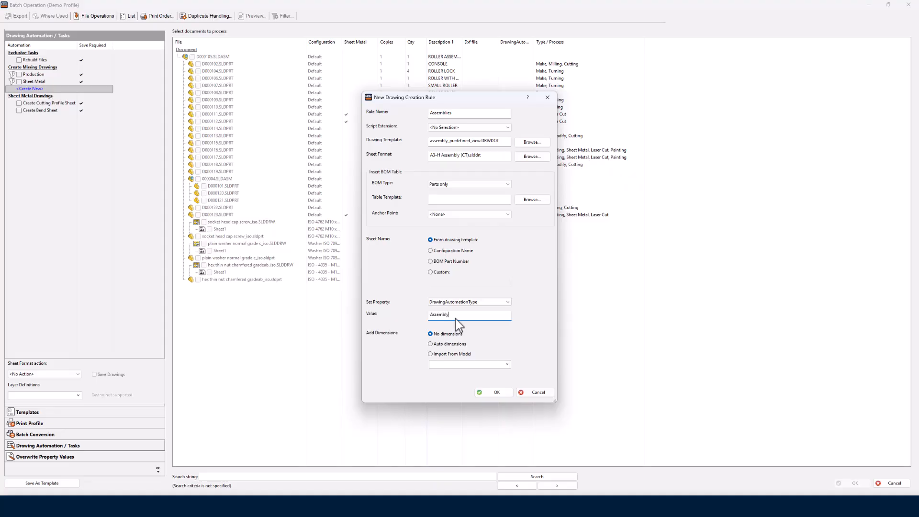
- Review the dimension types available for import from the model and return the rule to no dimensions
click(444, 353)
click(507, 365)
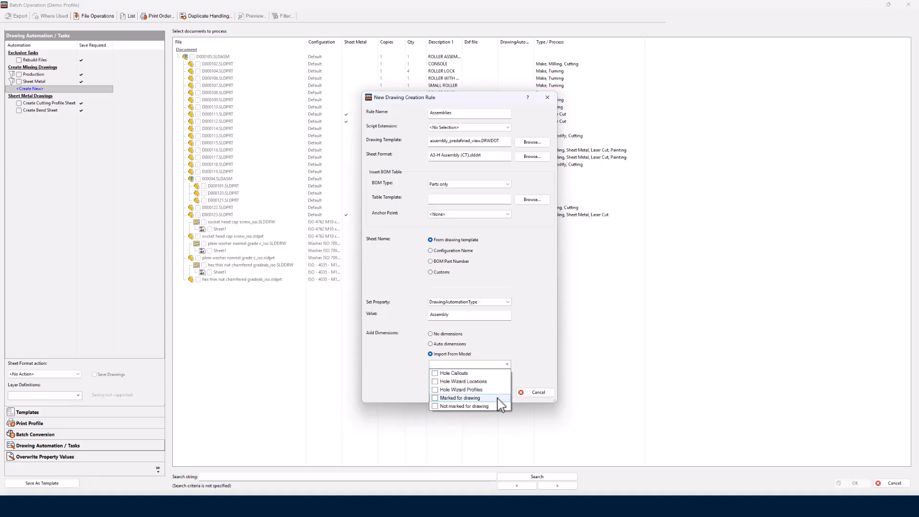
click(533, 358)
click(448, 335)
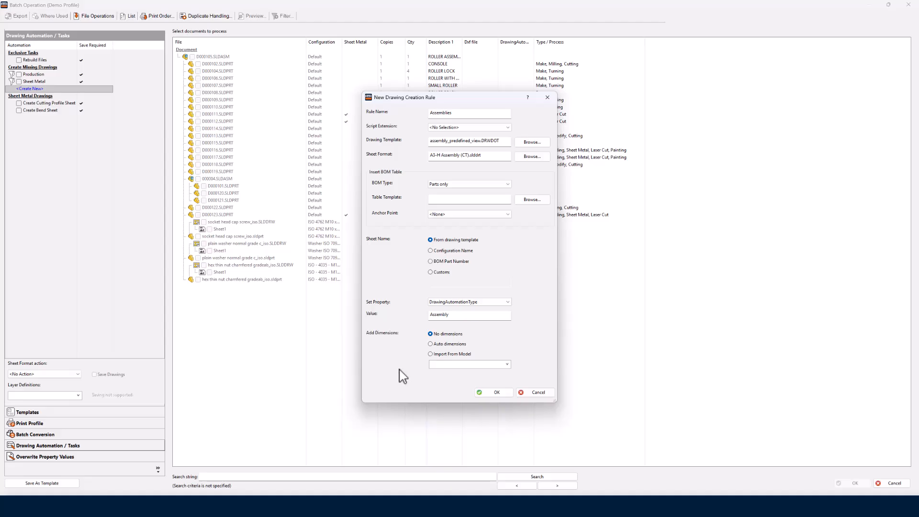
- Save the new Assemblies drawing creation rule and enable its task for the roller assembly's documents
click(500, 392)
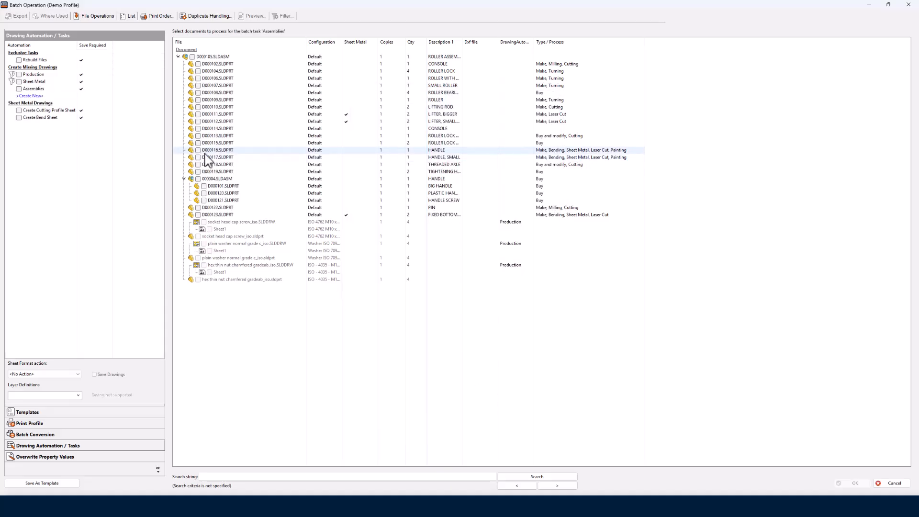
click(19, 89)
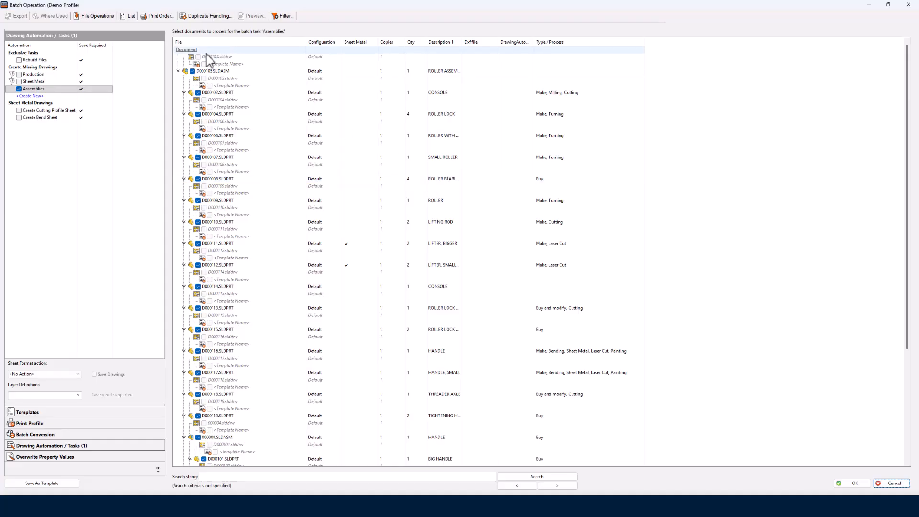
- Define a file selection filter for the Assemblies task that selects documents whose file type is assembly, saved and attached to the task
click(284, 17)
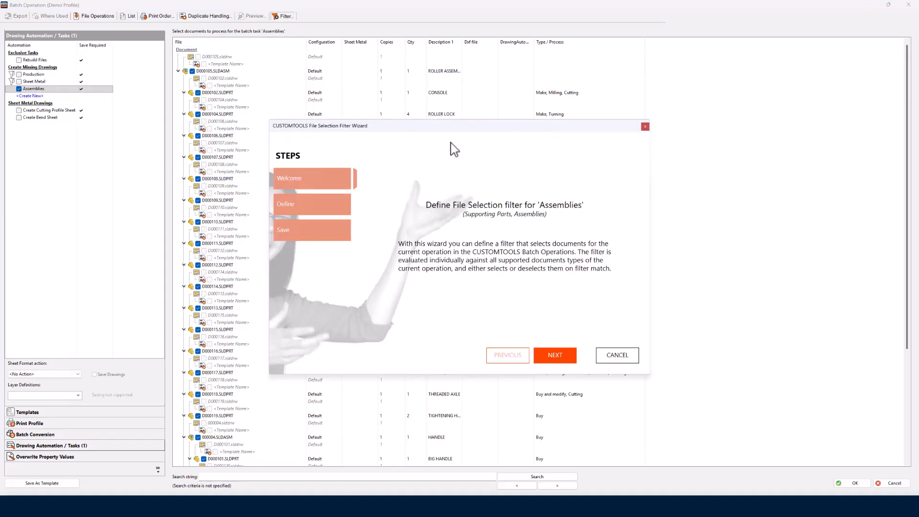
click(562, 359)
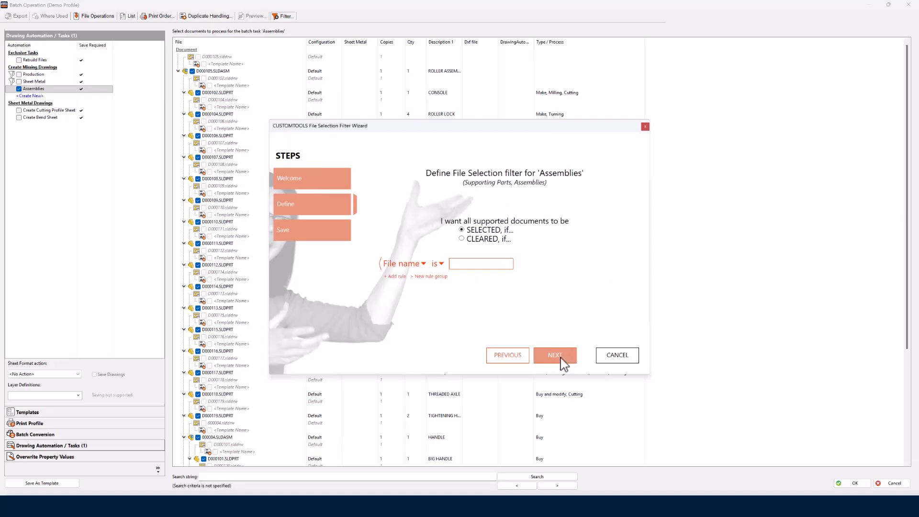
click(418, 266)
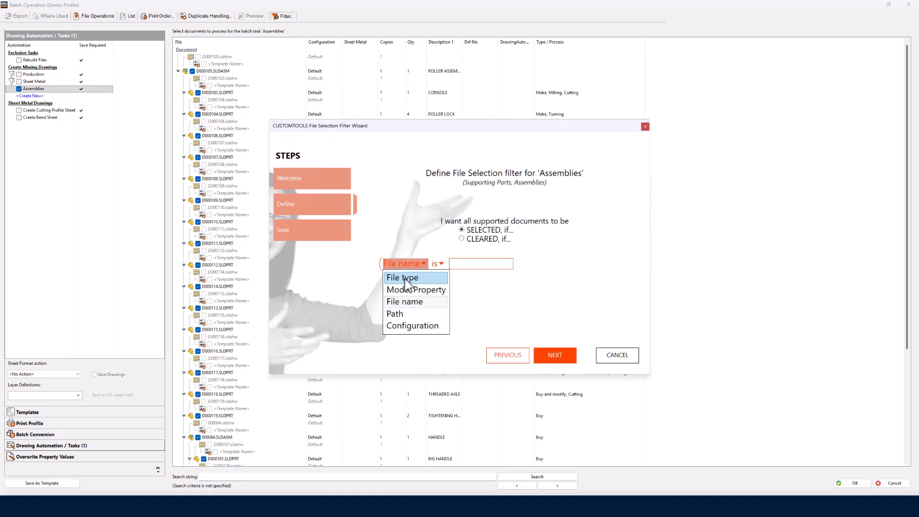
click(411, 279)
click(457, 264)
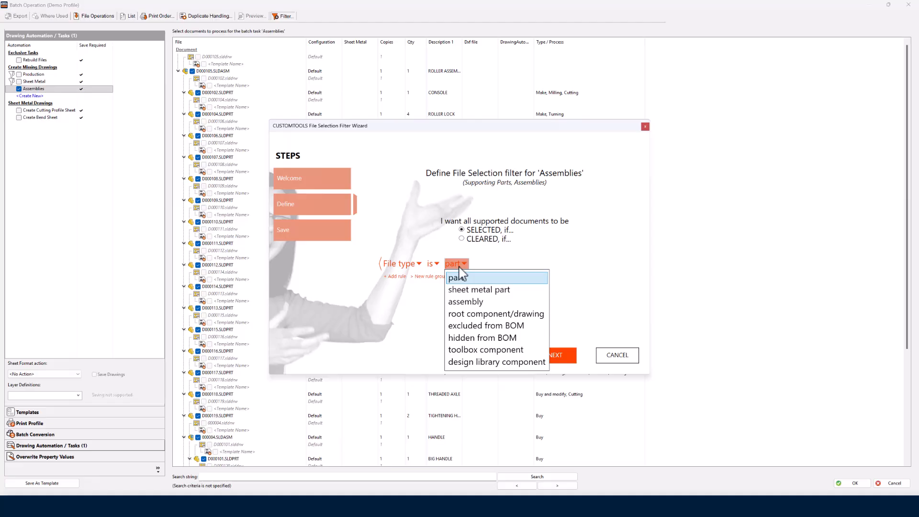
click(465, 302)
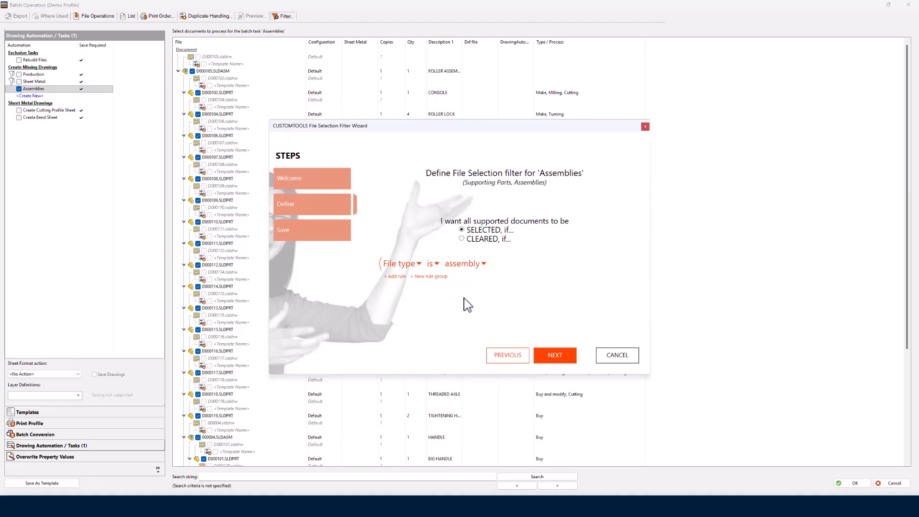
click(555, 355)
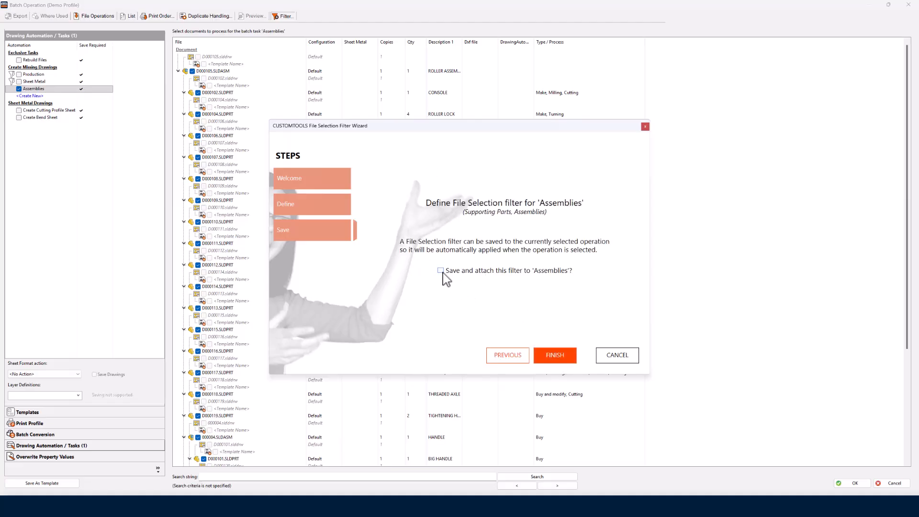
click(441, 271)
click(555, 355)
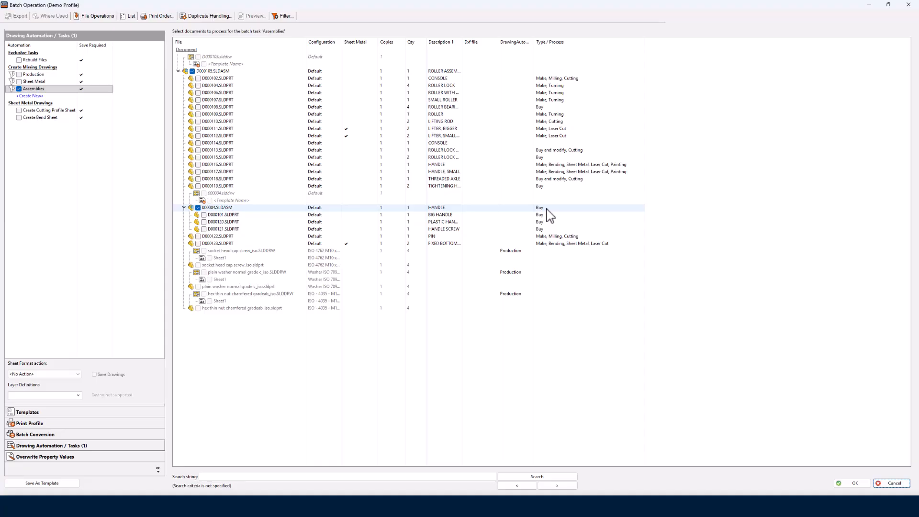
- Add a condition to the Assemblies filter requiring the Type / Process model property is not Buy, and apply the filter
click(286, 16)
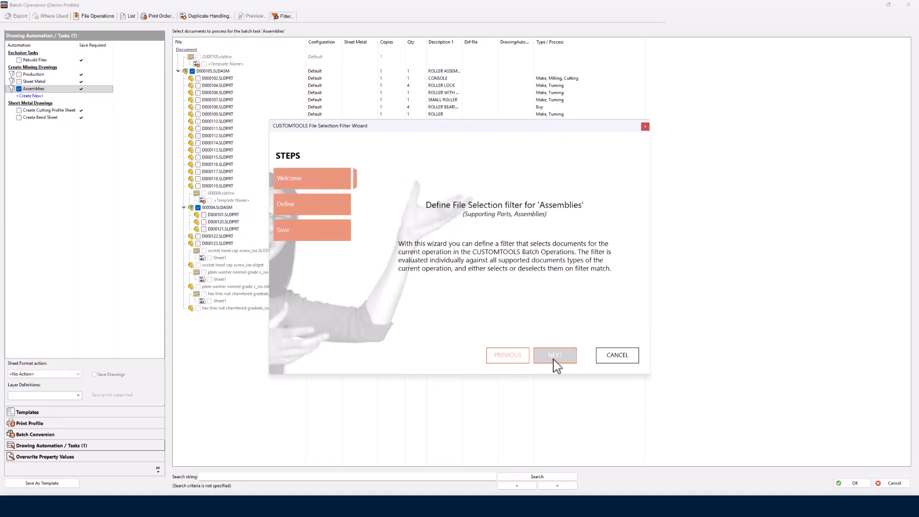
click(555, 359)
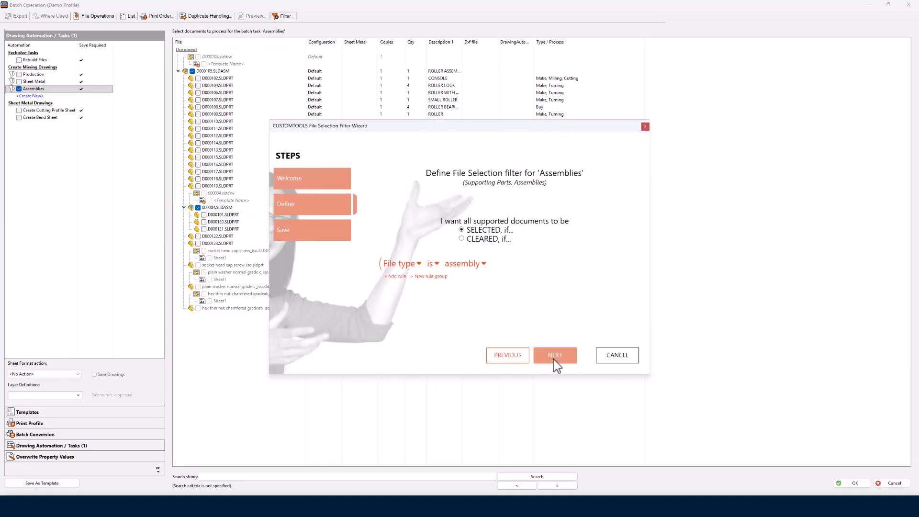
click(397, 277)
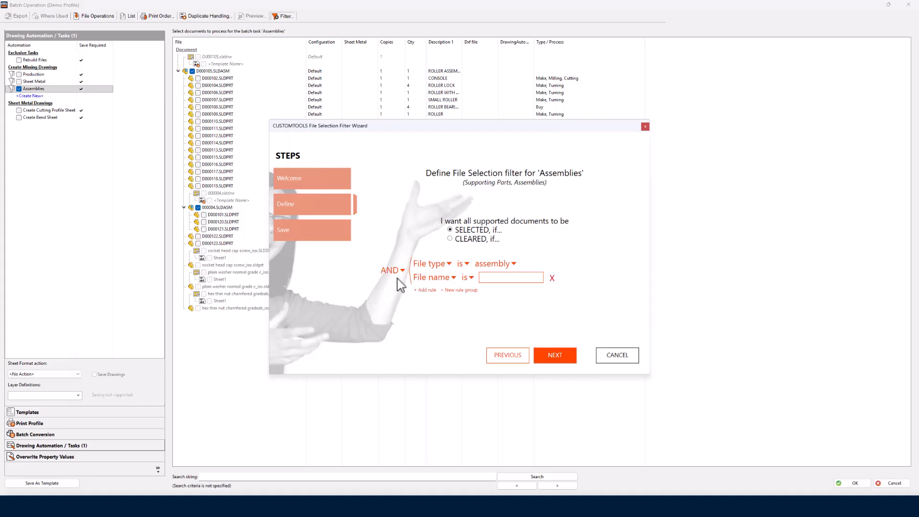
click(452, 277)
click(447, 304)
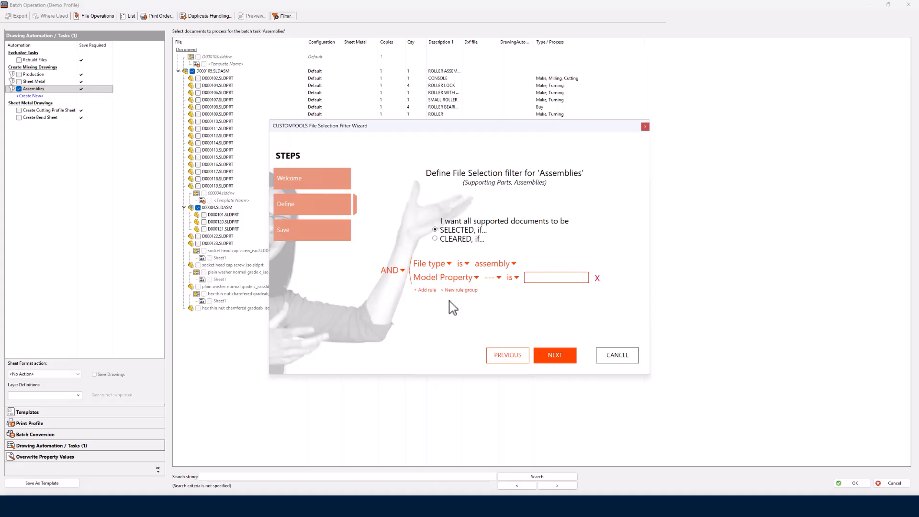
click(492, 278)
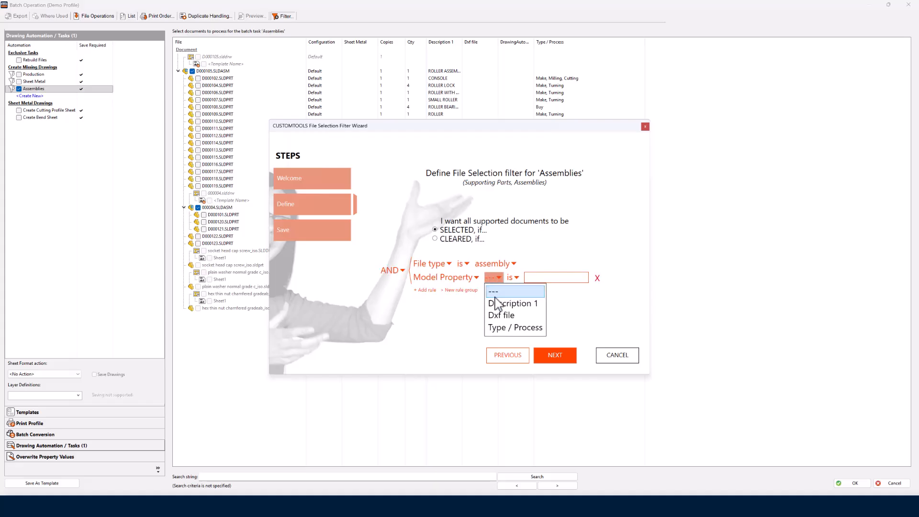
click(510, 328)
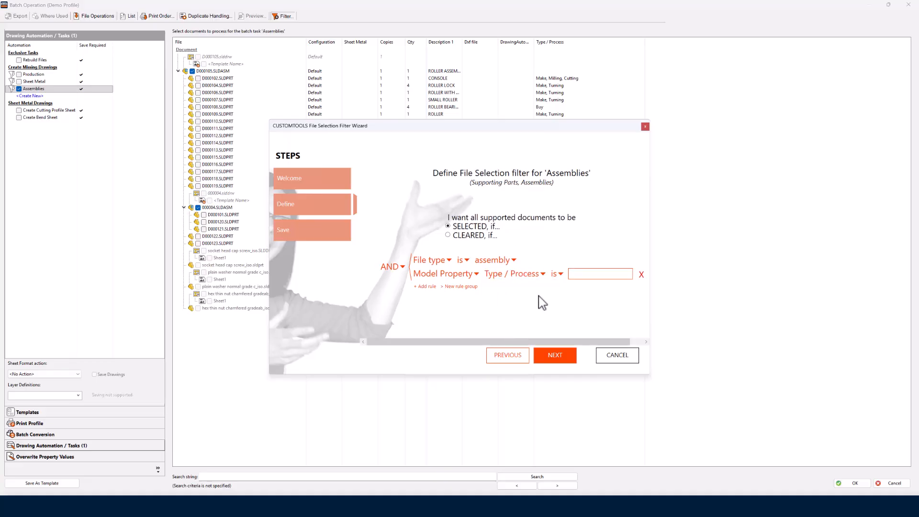
click(559, 275)
click(566, 301)
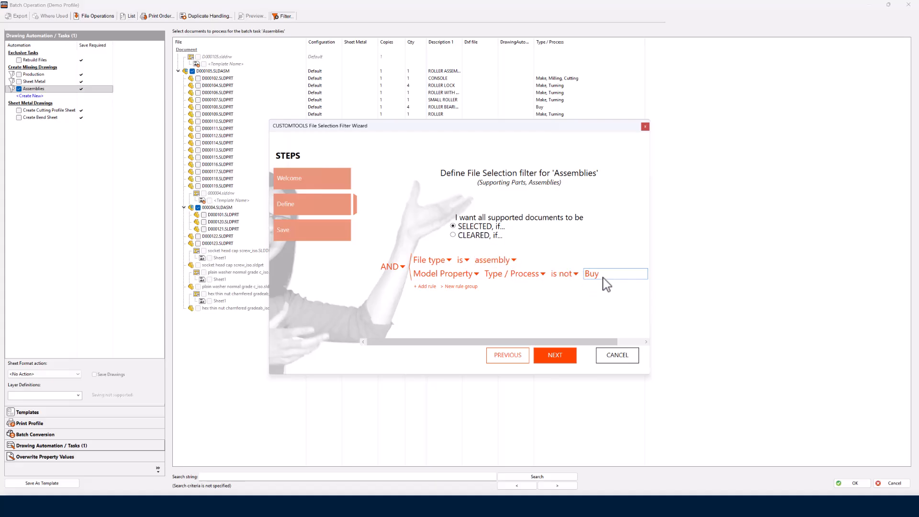
click(554, 355)
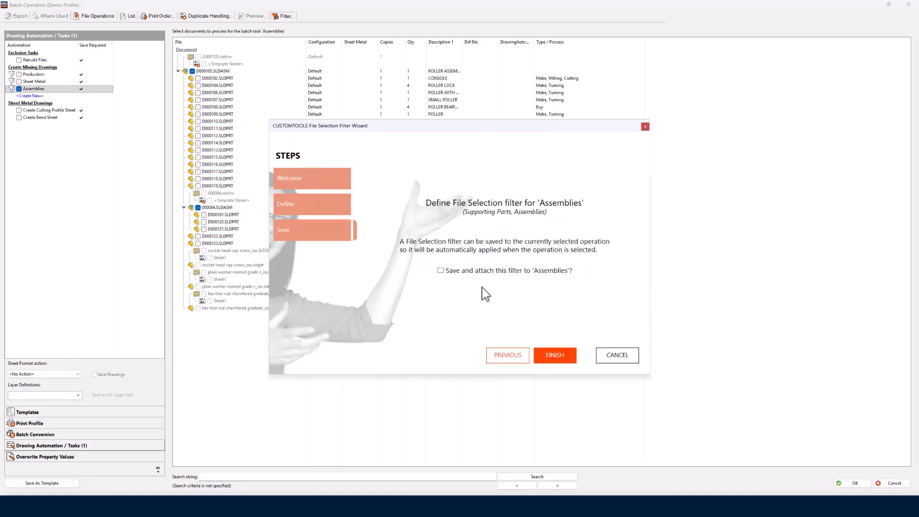
click(550, 354)
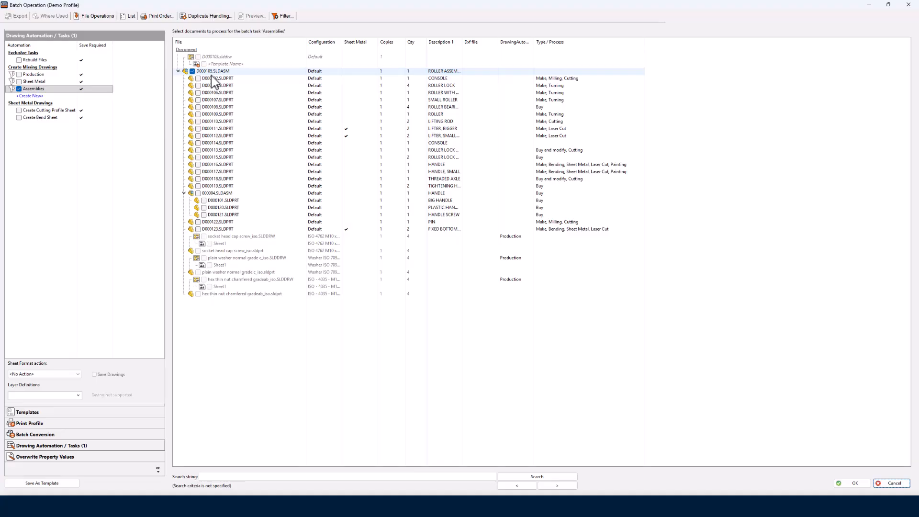
- Enable the Sheet Metal and Production missing-drawing tasks alongside Assemblies
click(33, 90)
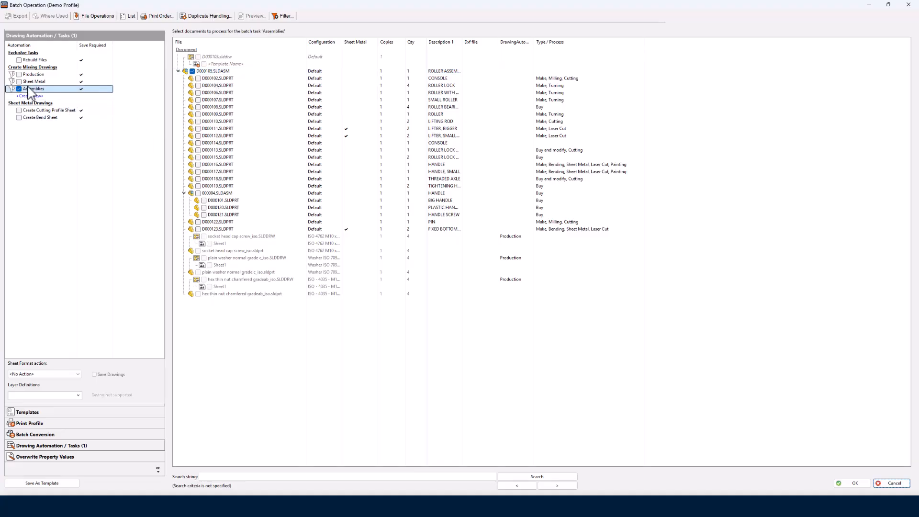
click(20, 82)
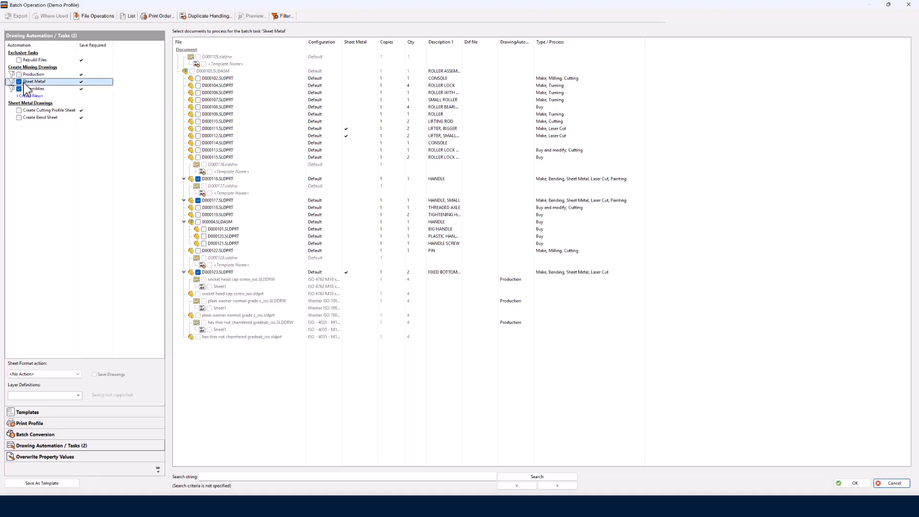
click(19, 74)
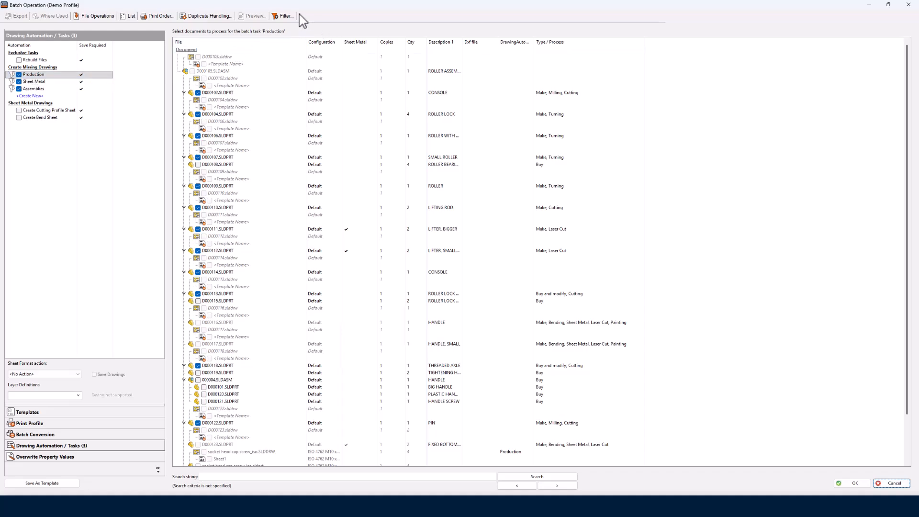
- Review the conditions of the Production task's file selection filter without changing them
click(285, 16)
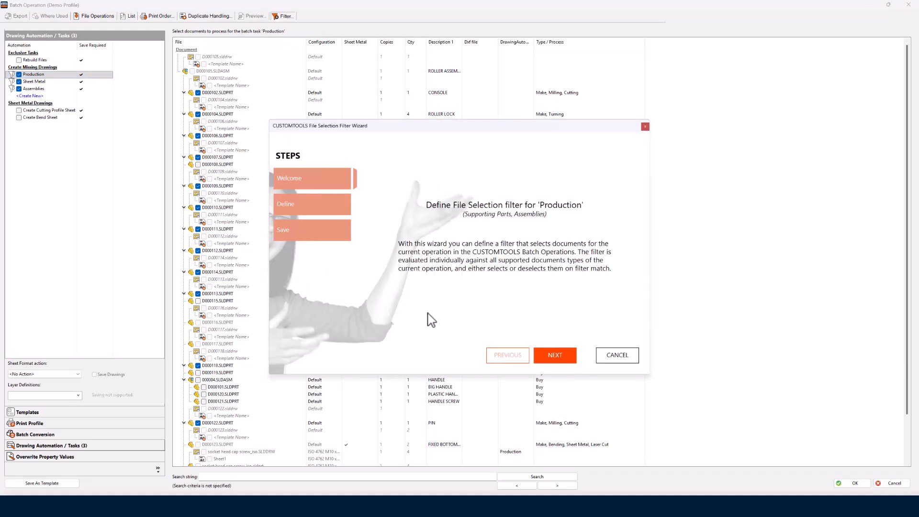
click(556, 355)
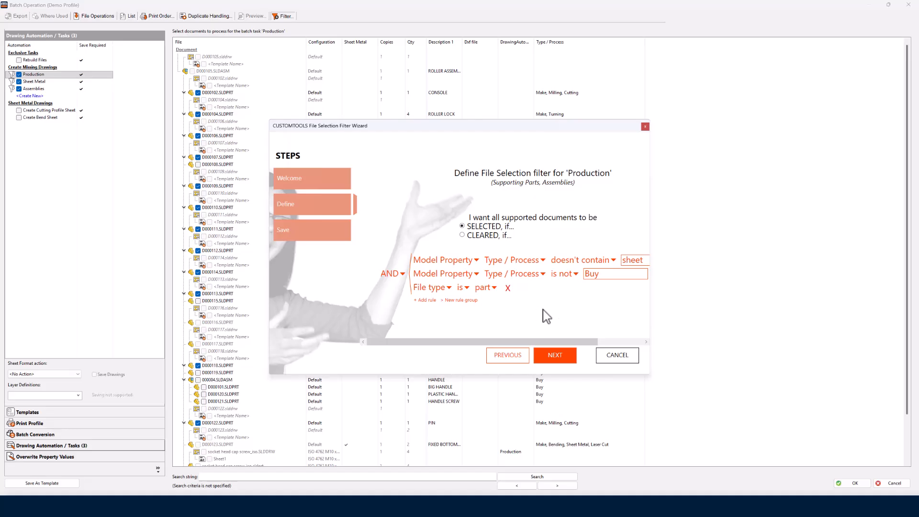
drag(538, 338, 580, 345)
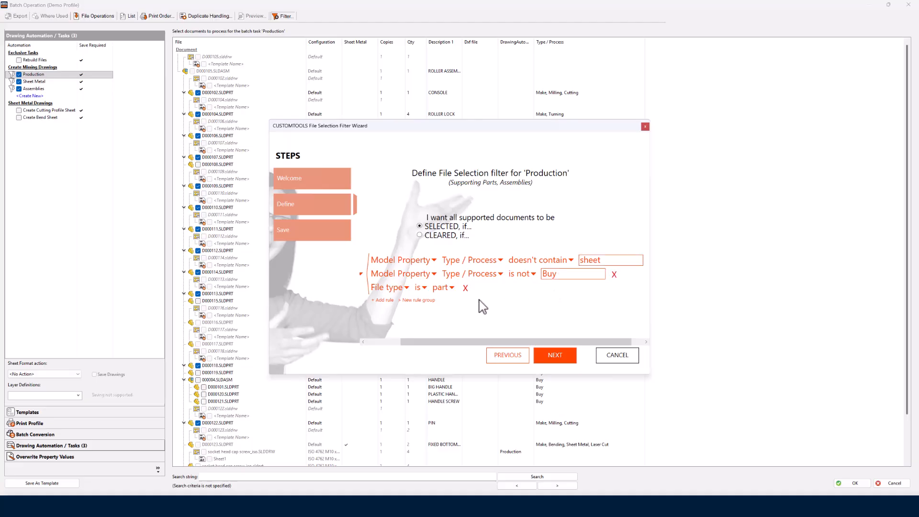
click(615, 359)
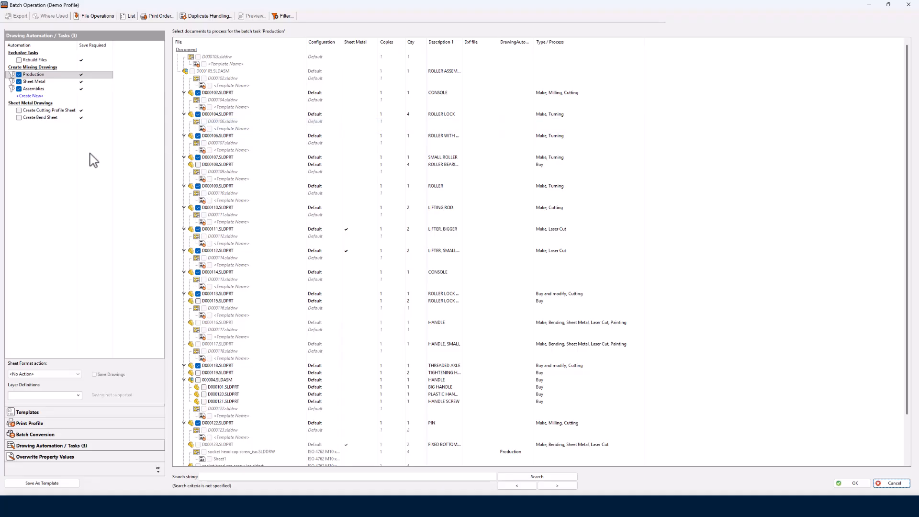
- Enable the Create Cutting Profile Sheet and Create Bend Sheet tasks, and turn on updating quantity to the drawing property 'qty'
click(19, 111)
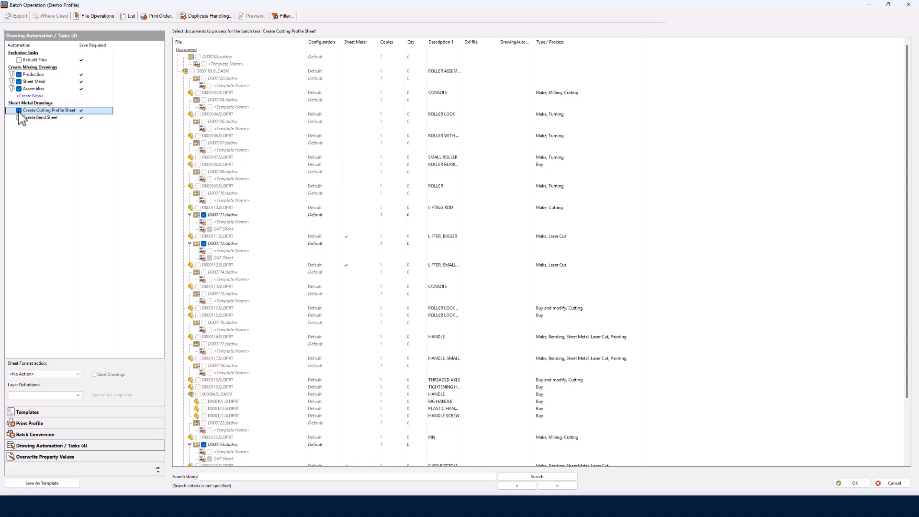
click(19, 118)
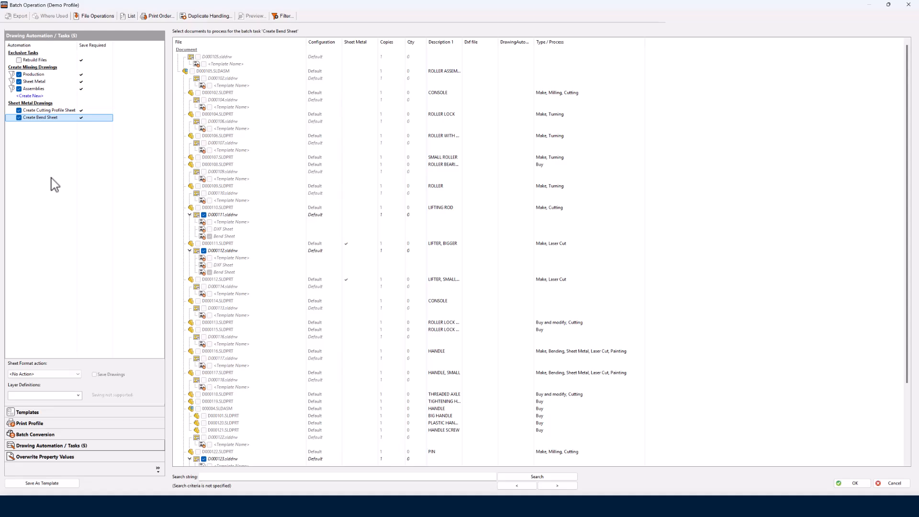
click(40, 457)
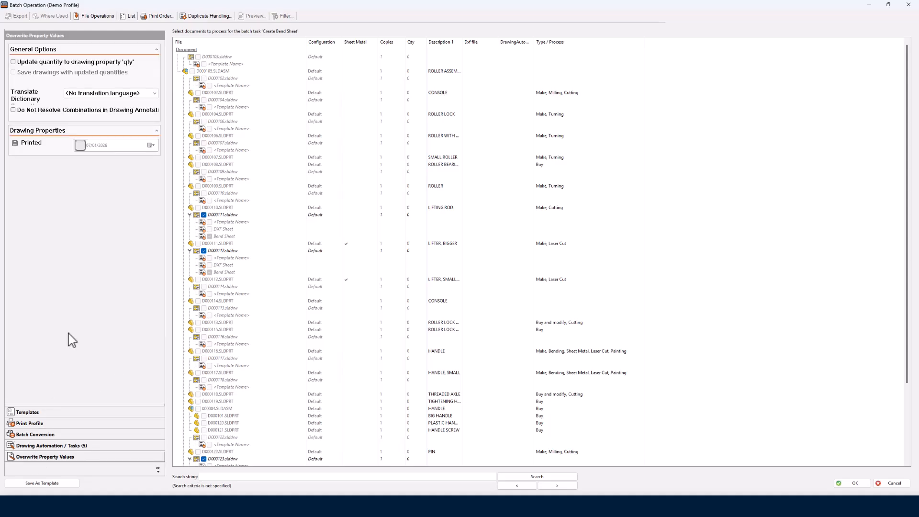
click(13, 63)
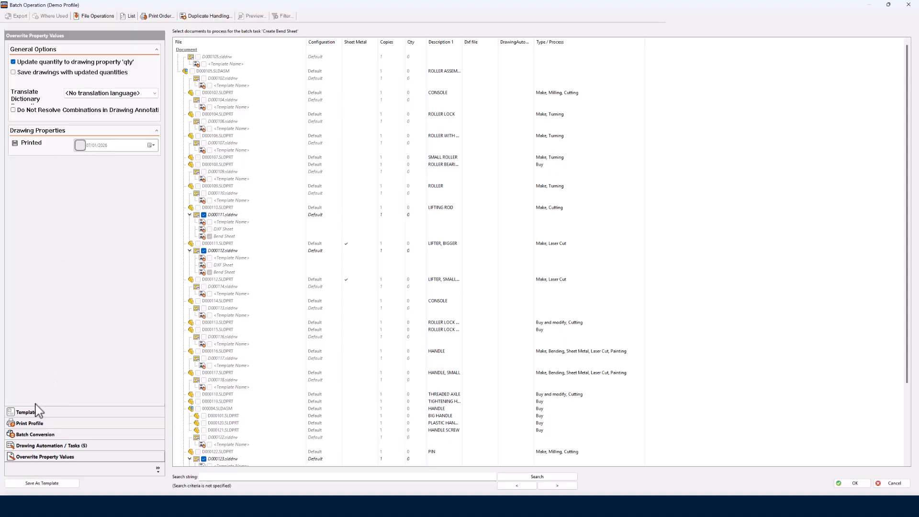
- Start a new batch conversion rule that converts drawings to PDF, and proceed to its target file name settings
click(38, 434)
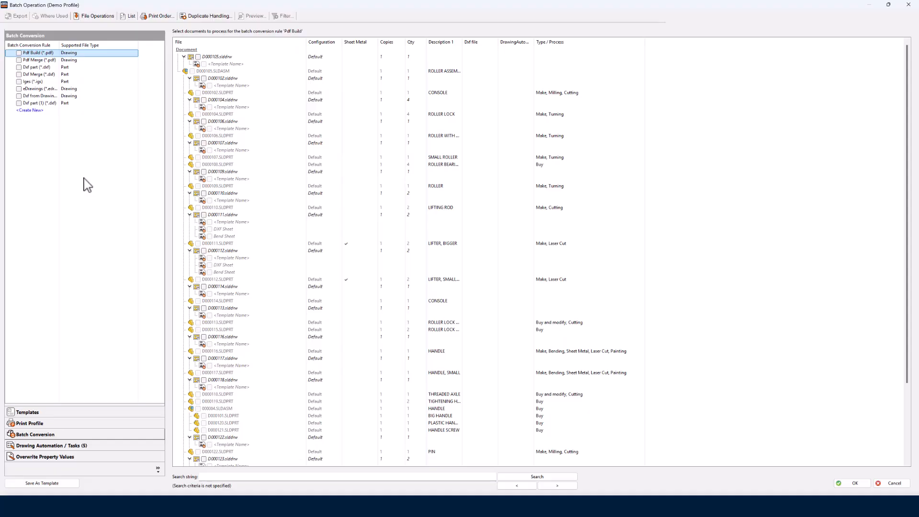
click(32, 110)
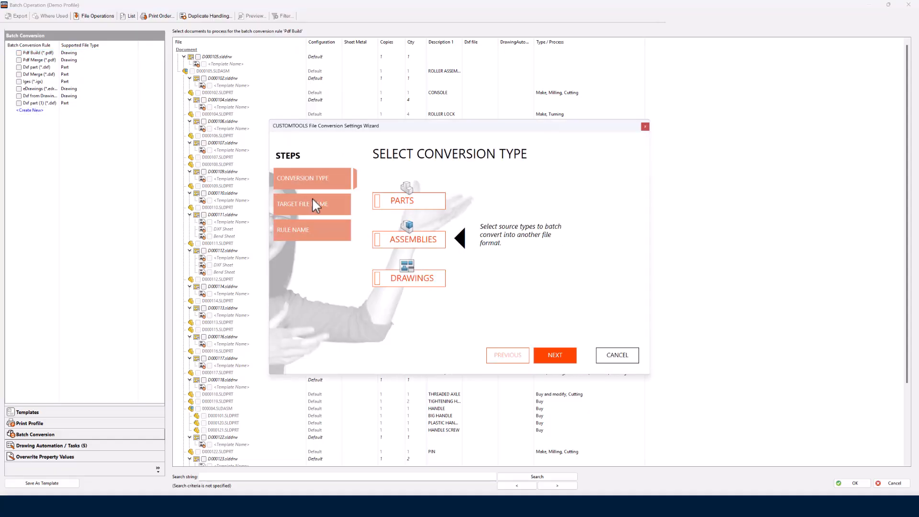
click(378, 282)
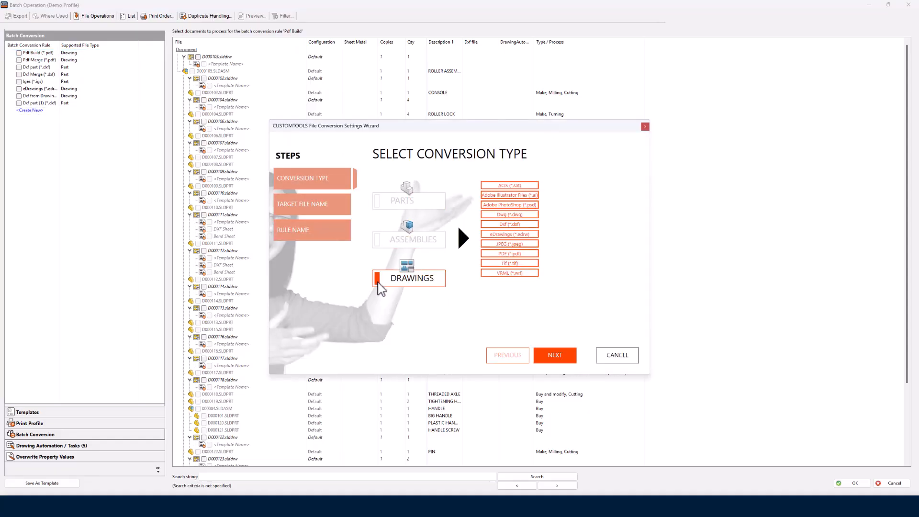
click(508, 254)
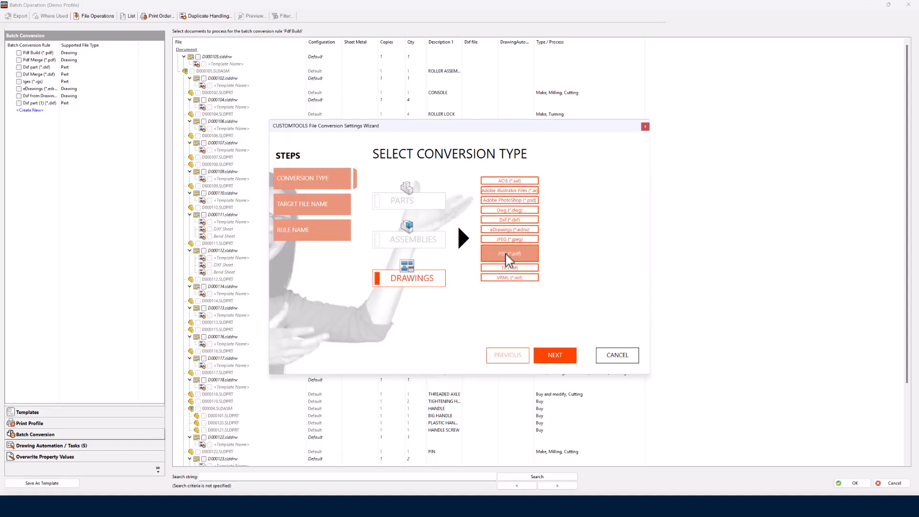
click(555, 356)
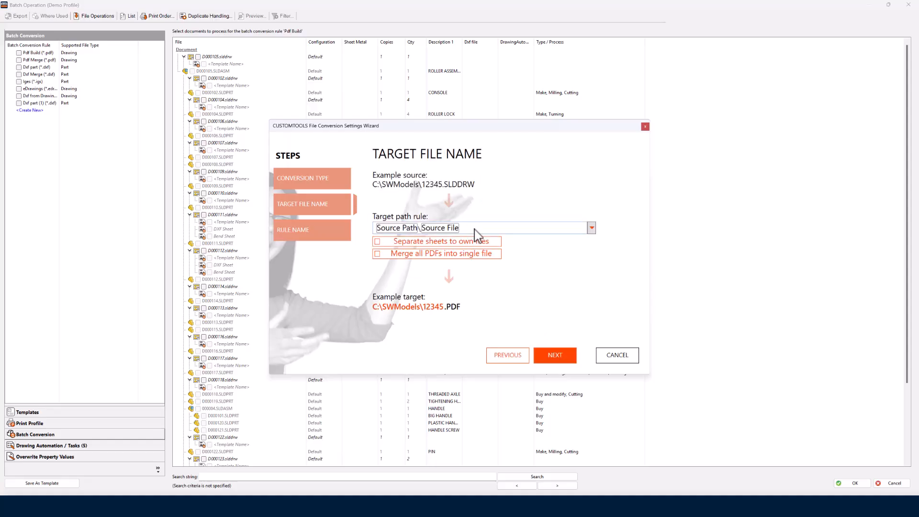
- Set the conversion to merge all PDFs into a single file and change the target file name suffix to _NewDrawingReview
click(377, 253)
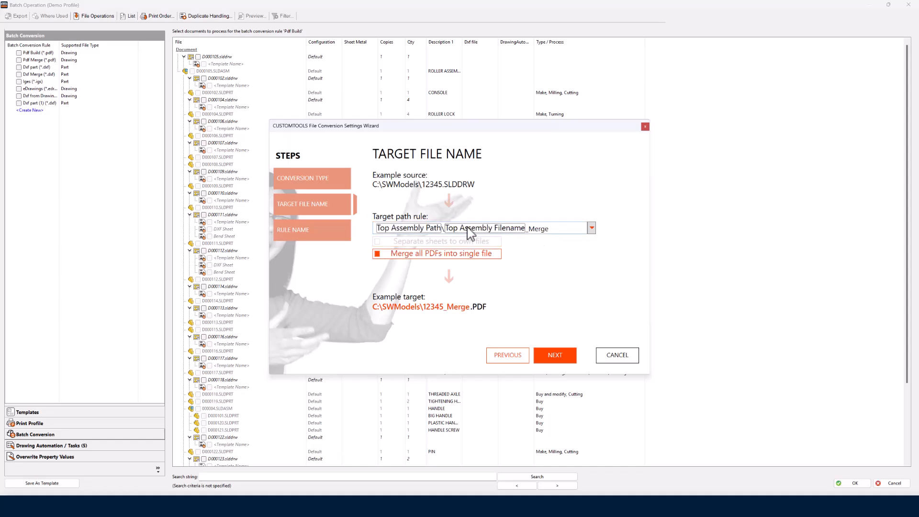
double_click(539, 228)
text(NewDrawing)
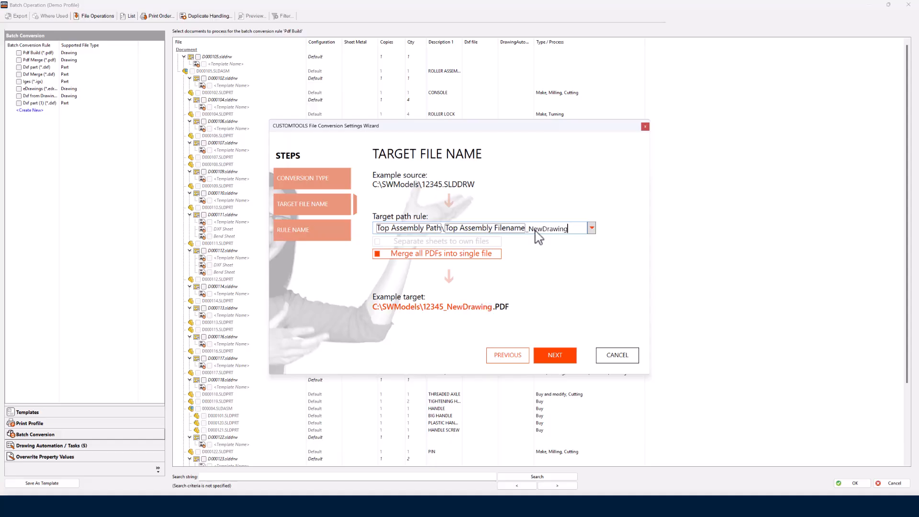
text(Review)
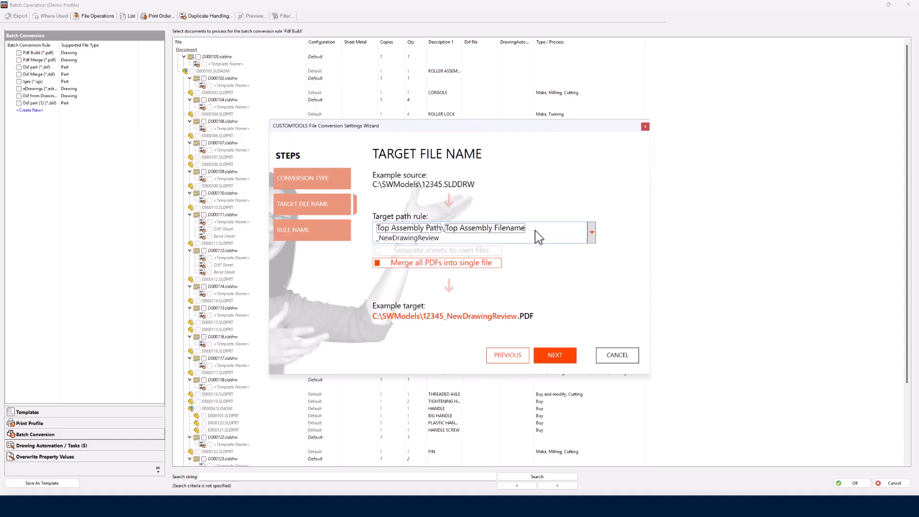
- Proceed to the conversion rule's name, change it to New Drawings to PDF, and finish creating the rule
click(558, 359)
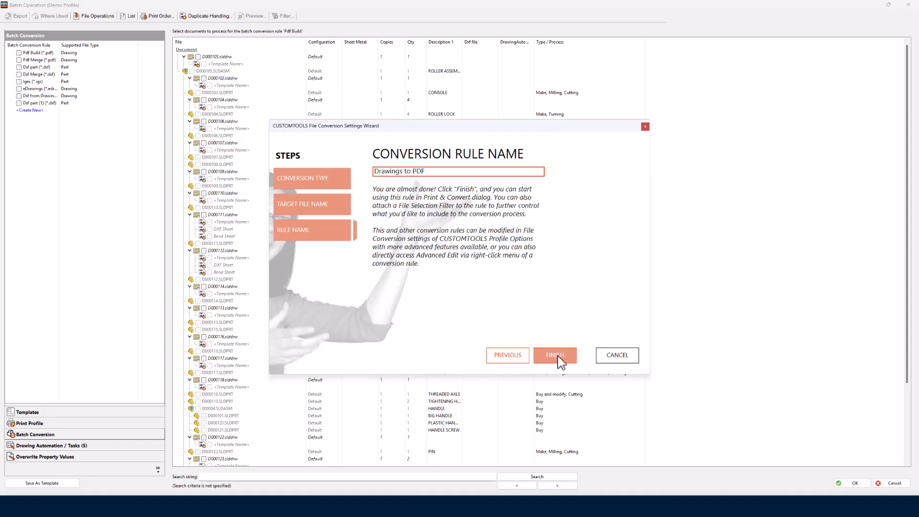
click(439, 177)
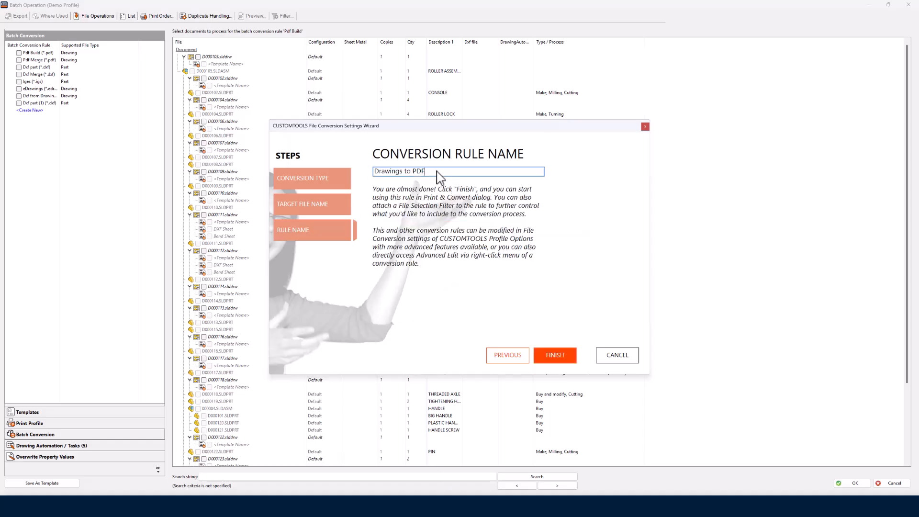
key(Home)
text(New)
click(552, 358)
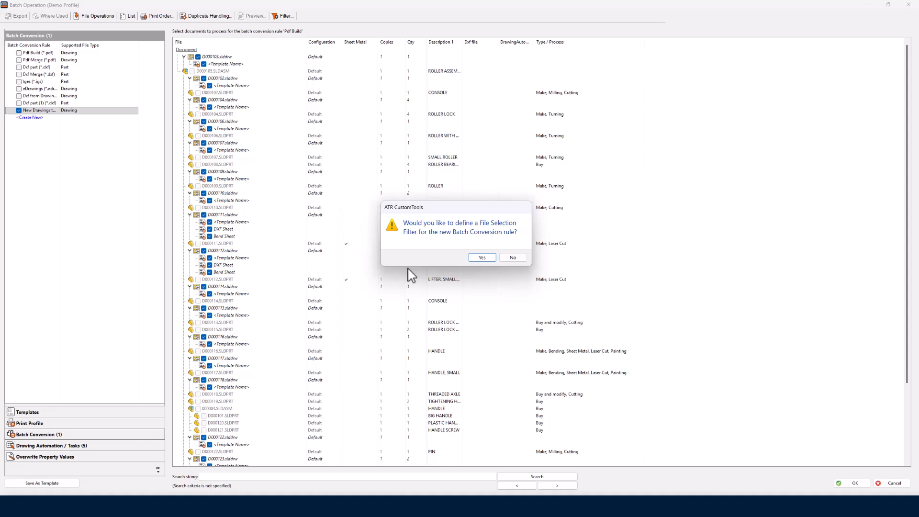
- Define a file selection filter that selects documents whose file type is new drawing, and attach it to the New Drawings to PDF rule
click(482, 258)
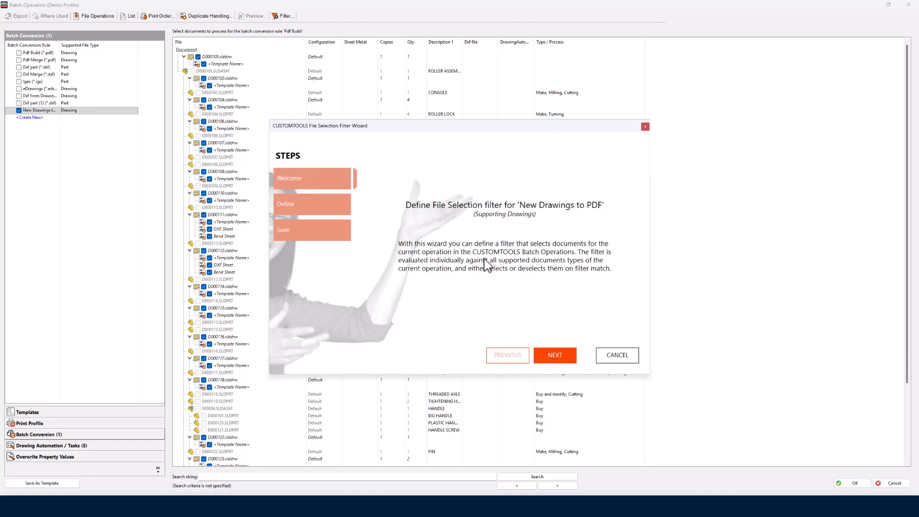
click(555, 355)
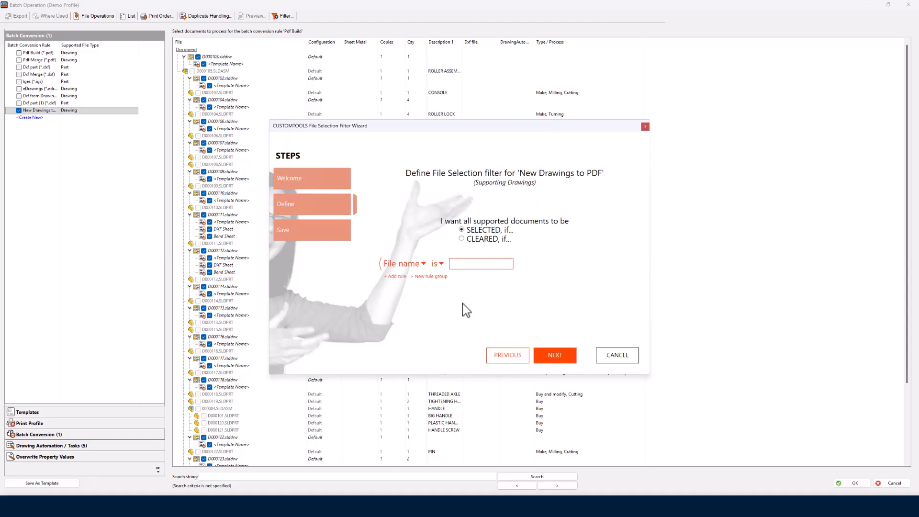
click(424, 264)
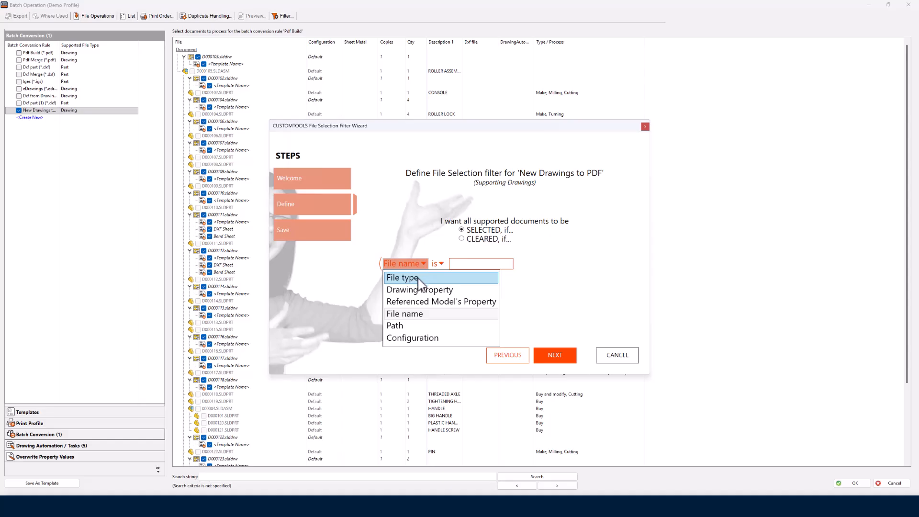
click(417, 279)
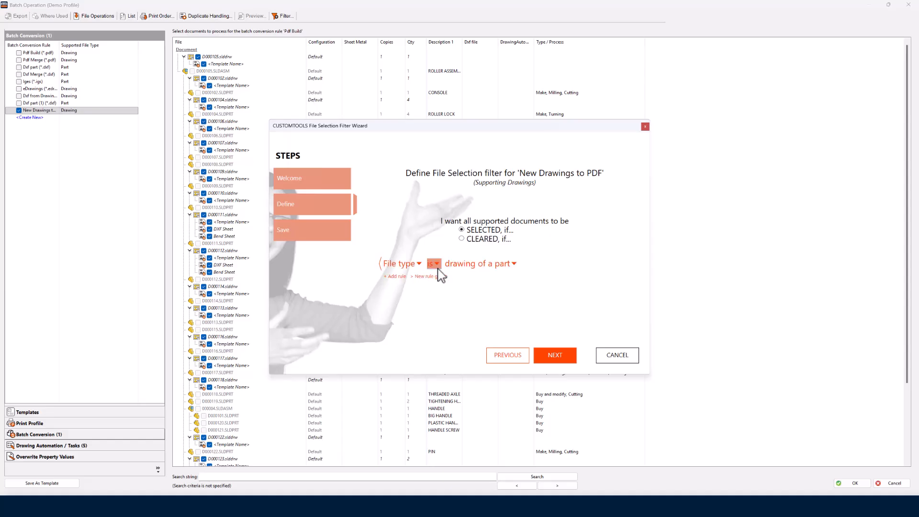
click(474, 265)
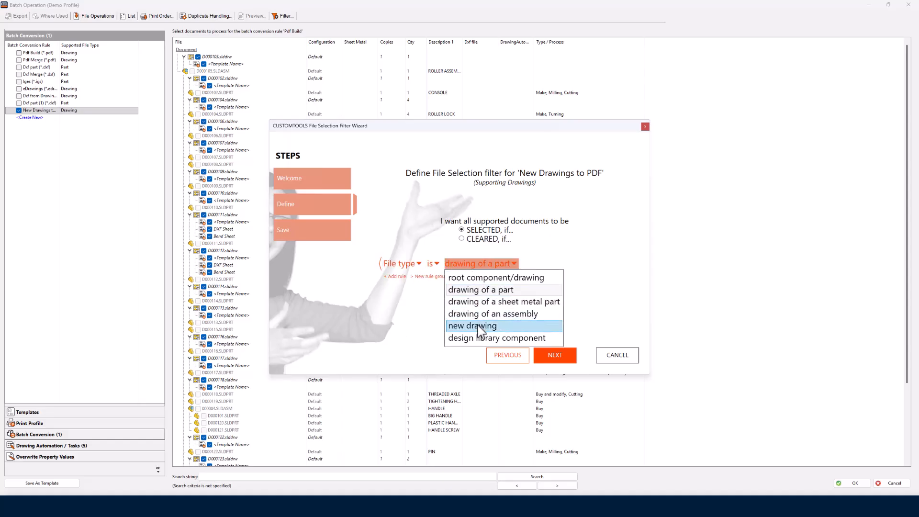
click(480, 324)
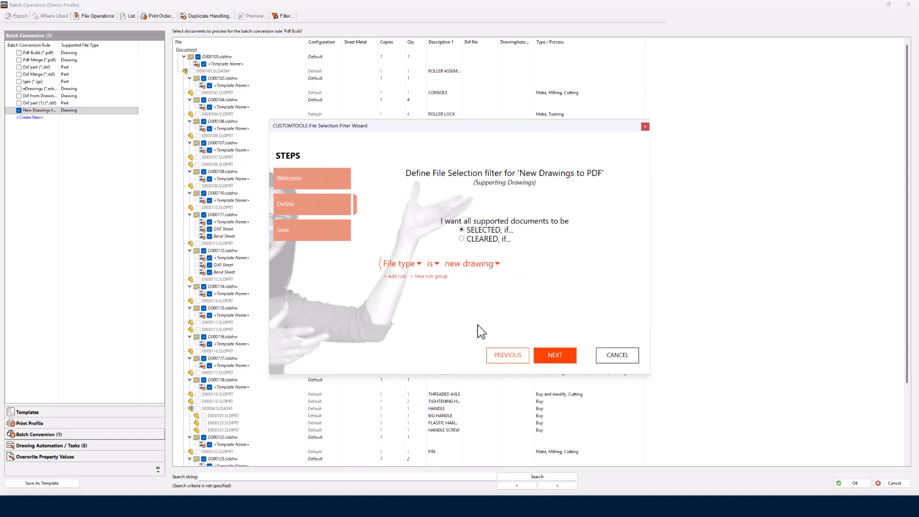
click(556, 355)
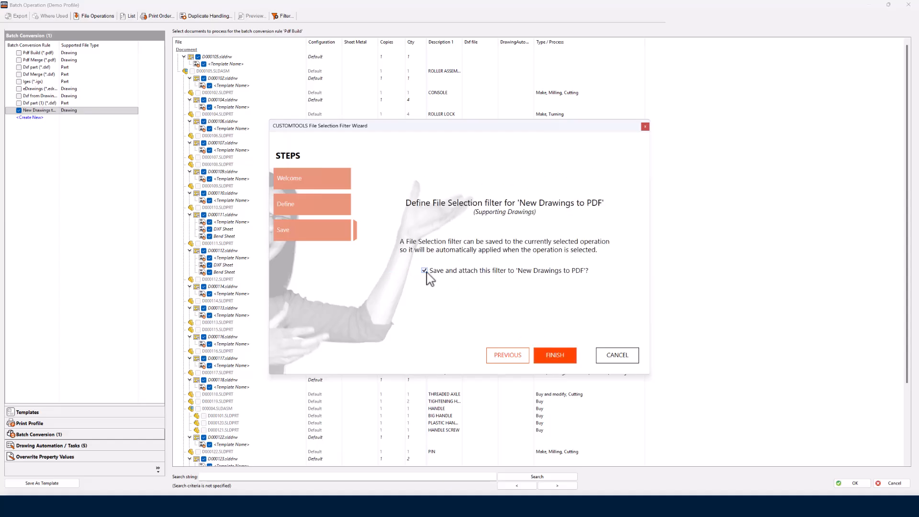
click(554, 357)
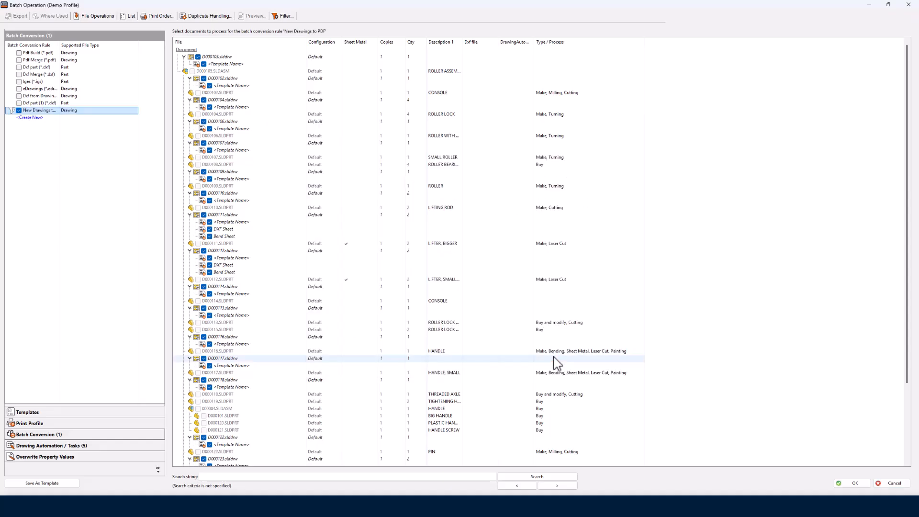
- Check the filtered document selection, save the setup as the quick-launch template Webinar January 2026, and close the batch operation without running it
drag(908, 185, 902, 292)
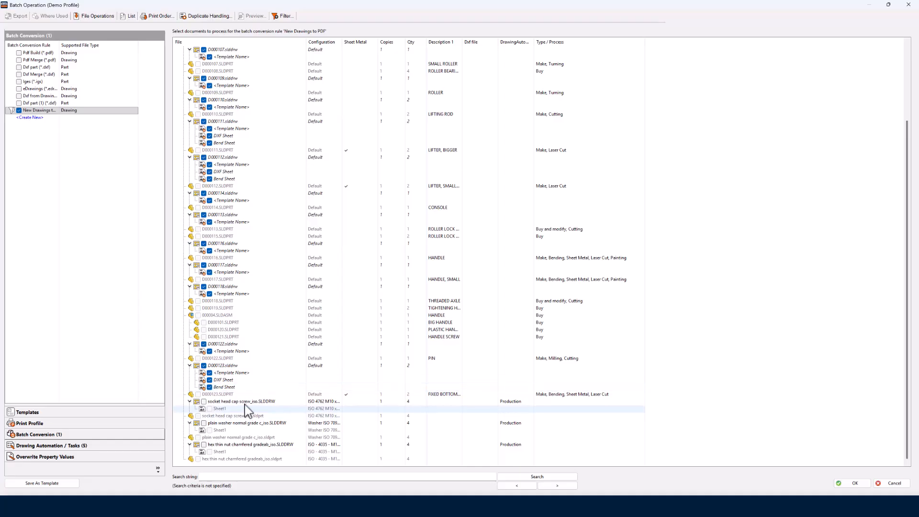
scroll(245, 406, up, 2)
scroll(243, 344, up, 3)
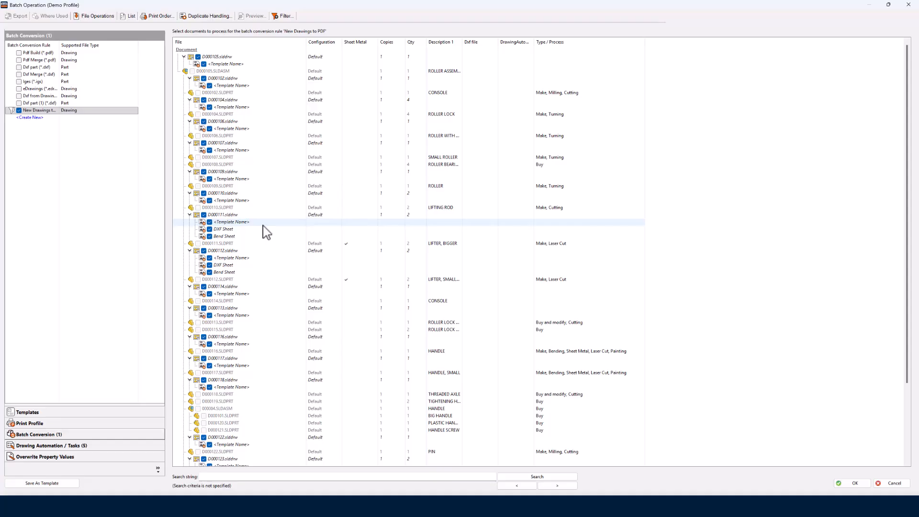
click(47, 485)
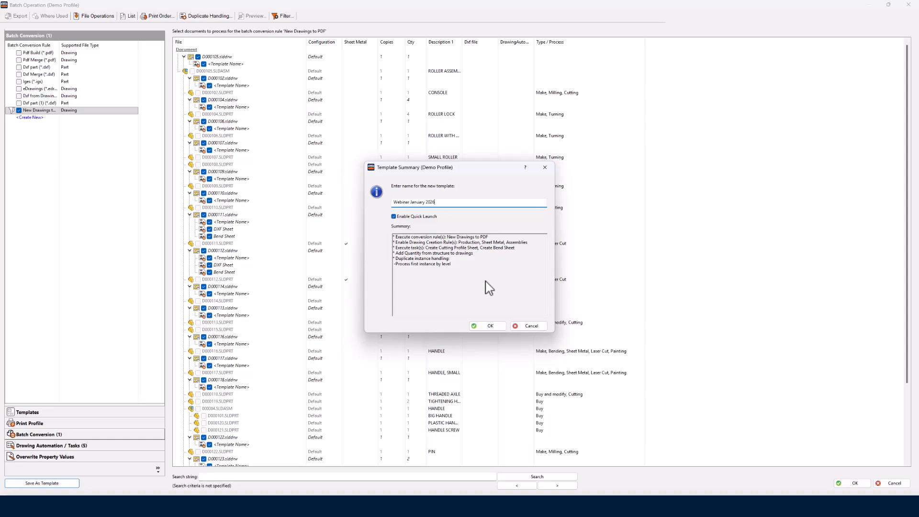
click(494, 328)
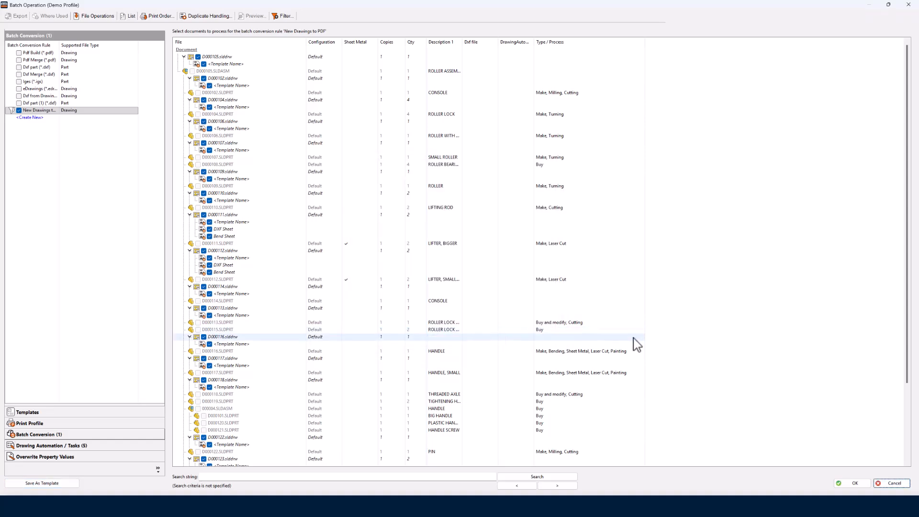
click(894, 483)
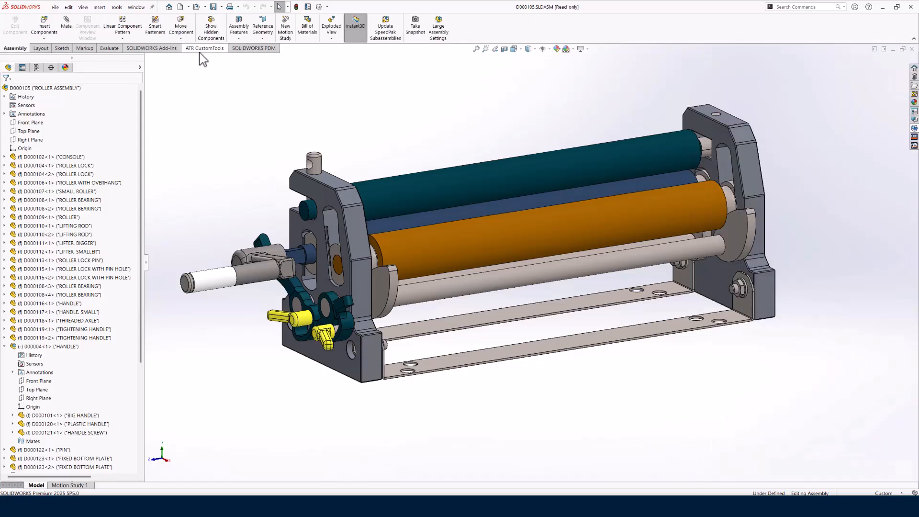
- Run the Webinar January 2026 template on the roller assembly, using the local version for all checked-out files
click(202, 48)
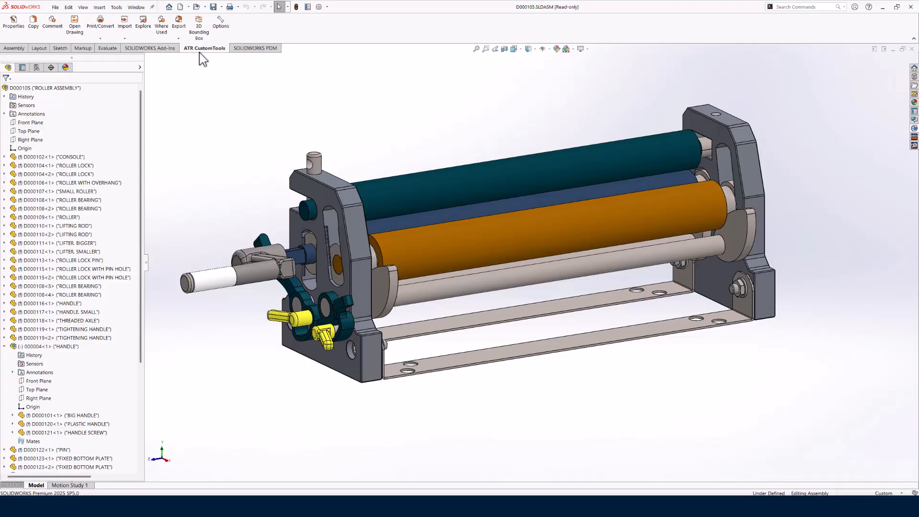
click(100, 38)
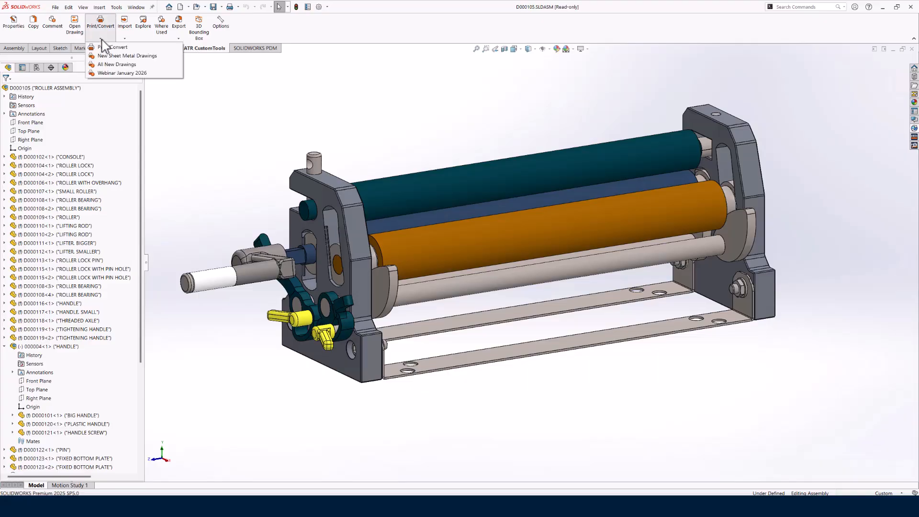
click(119, 75)
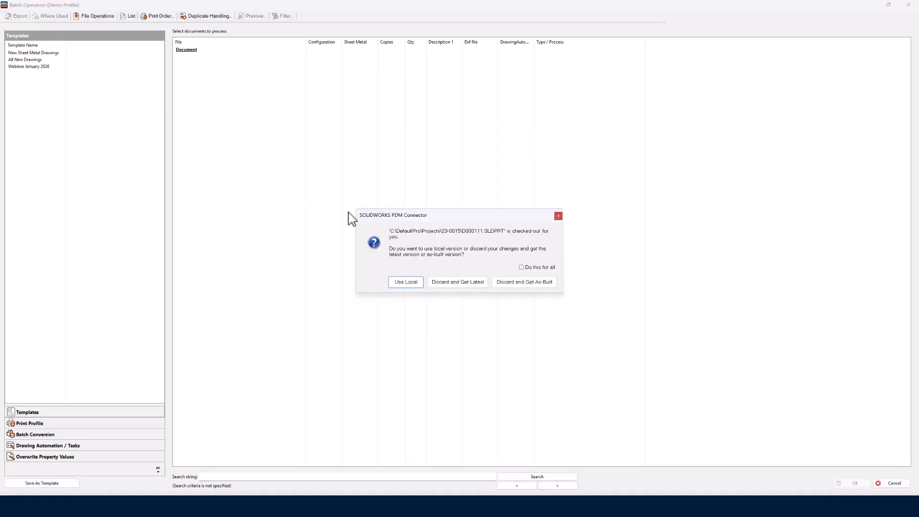
click(521, 267)
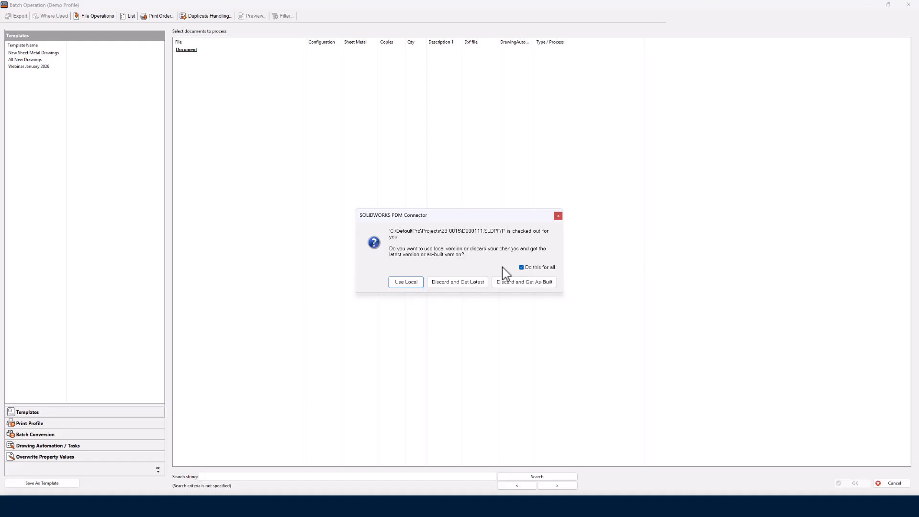
click(414, 283)
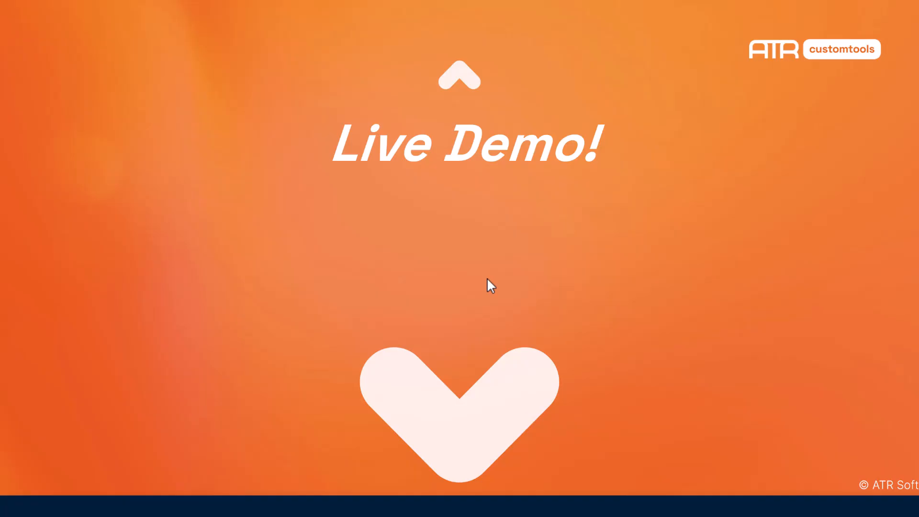
- Return to SOLIDWORKS, open the assembly's project folder with CustomTools Explore, and open D000105_NewDrawingReview.pdf
key(super)
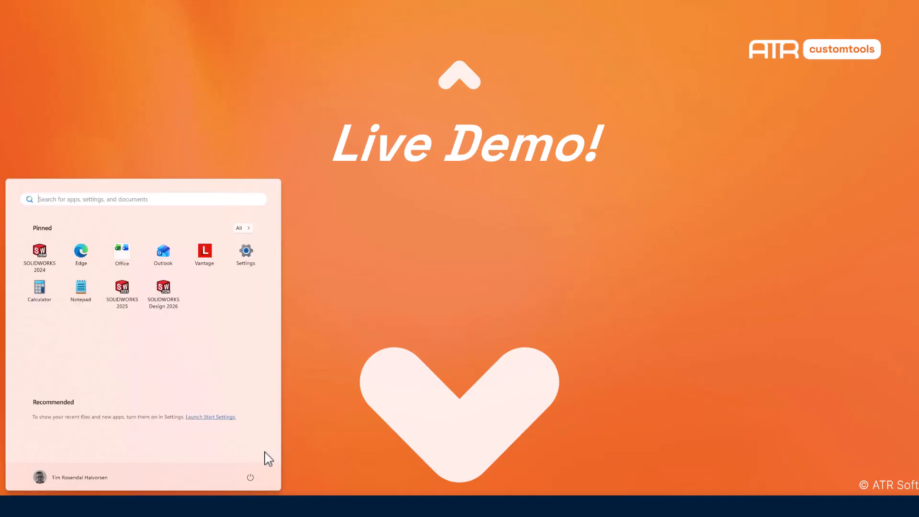
click(171, 512)
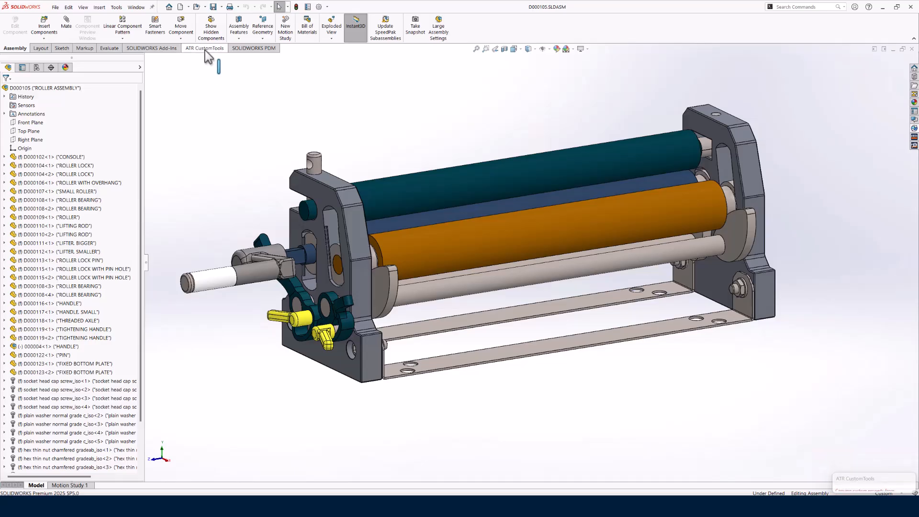
click(205, 48)
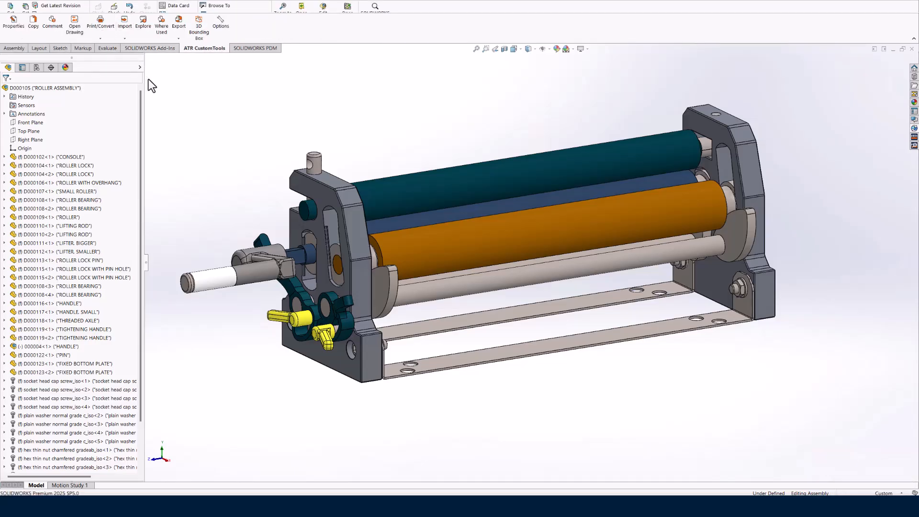
click(143, 23)
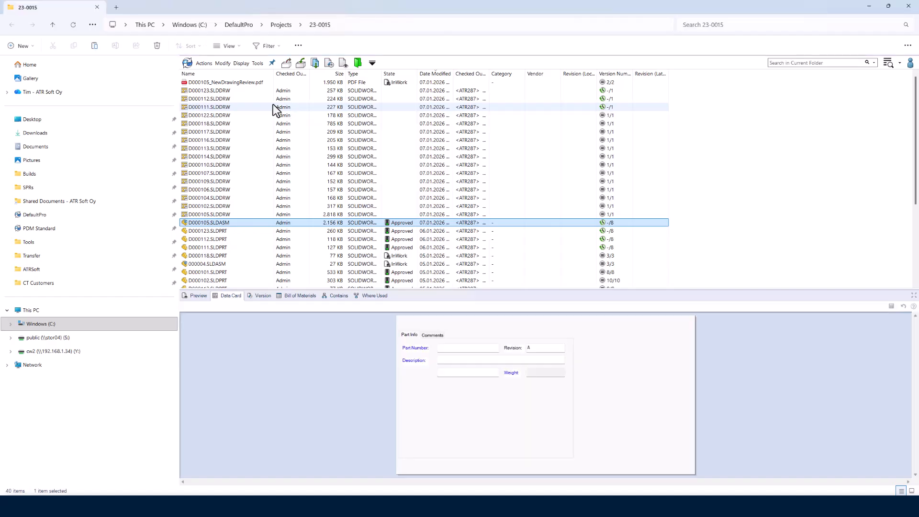
double_click(241, 82)
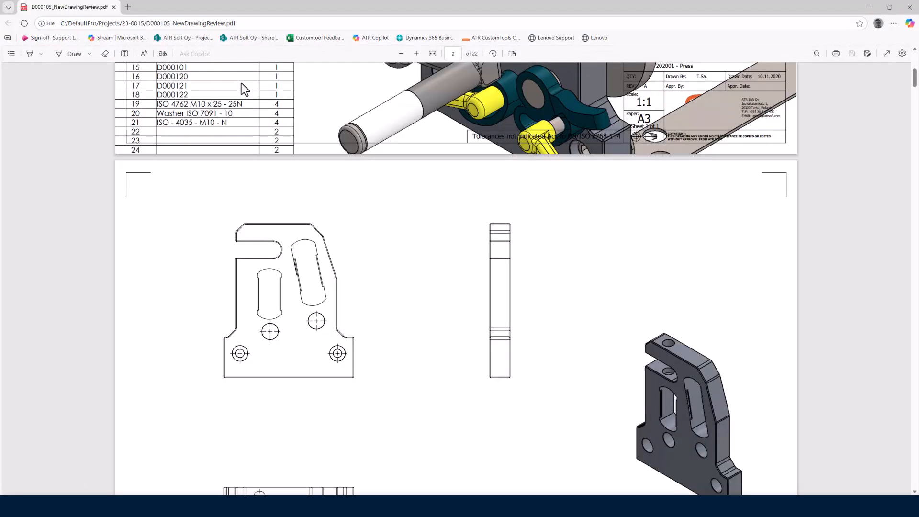
- Examine the merged review PDF from the assembly sheet through the part drawings to the LIFTER, BIGGER cutting profile sheet and its cutting data
scroll(241, 82, up, 8)
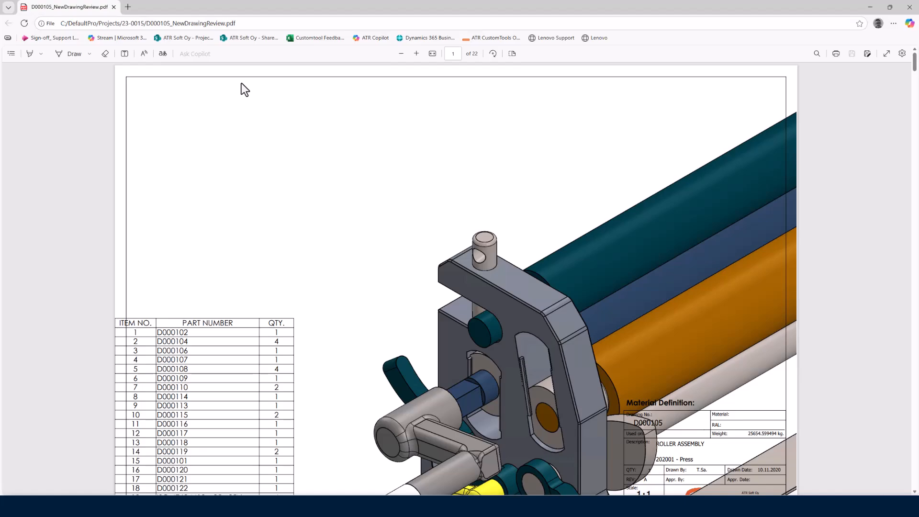
scroll(387, 200, down, 2)
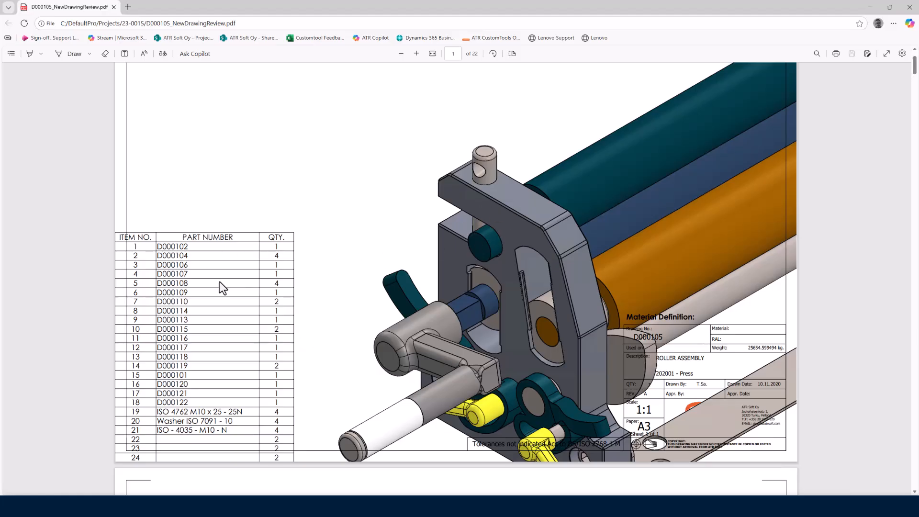
scroll(334, 292, down, 6)
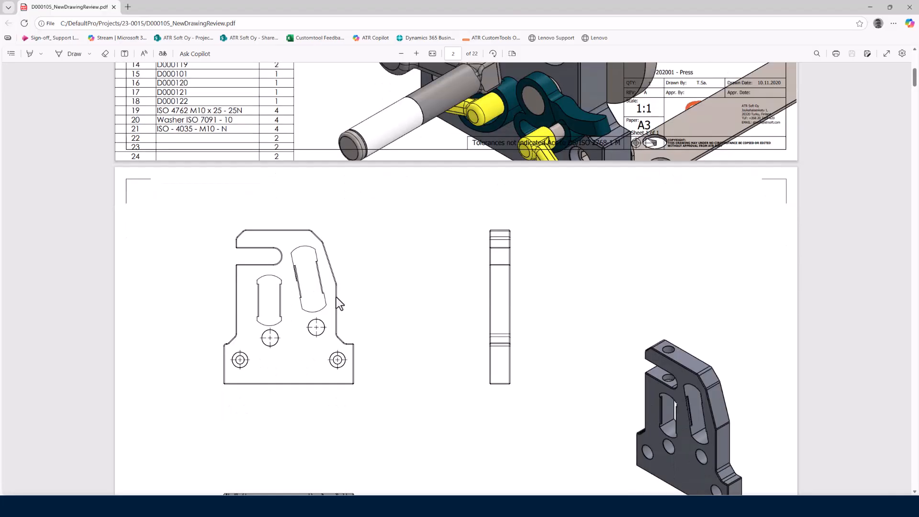
scroll(336, 297, down, 3)
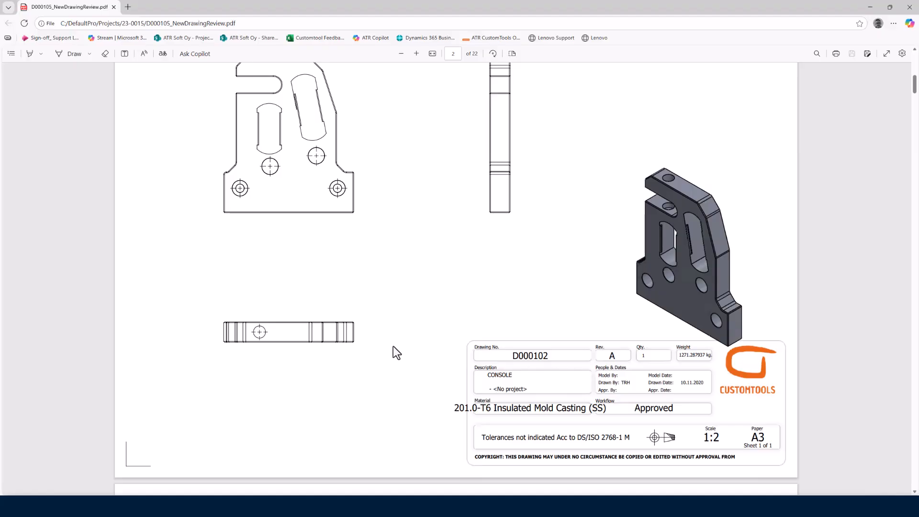
scroll(392, 346, down, 11)
scroll(429, 354, down, 9)
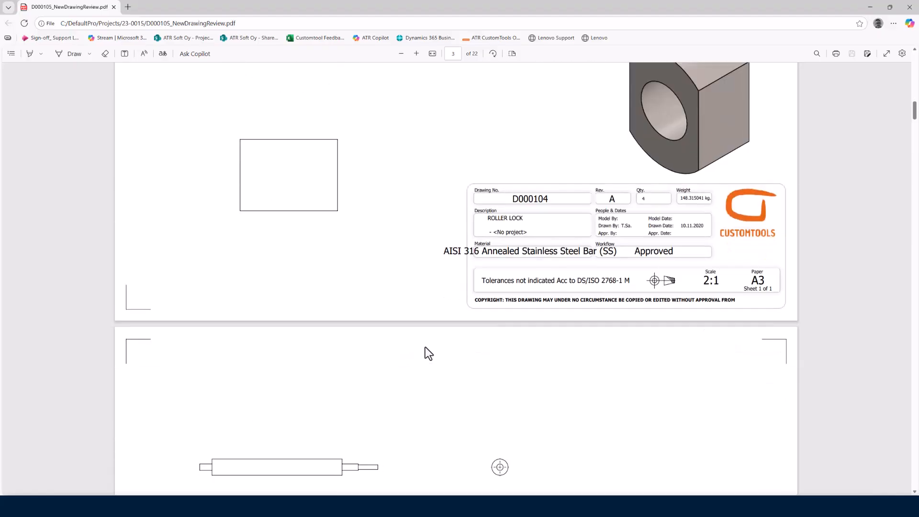
scroll(428, 354, down, 18)
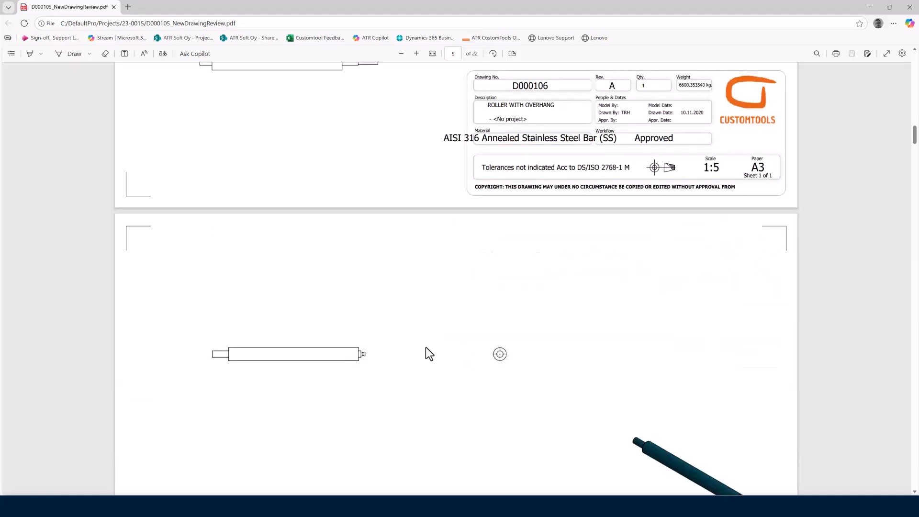
scroll(429, 354, down, 19)
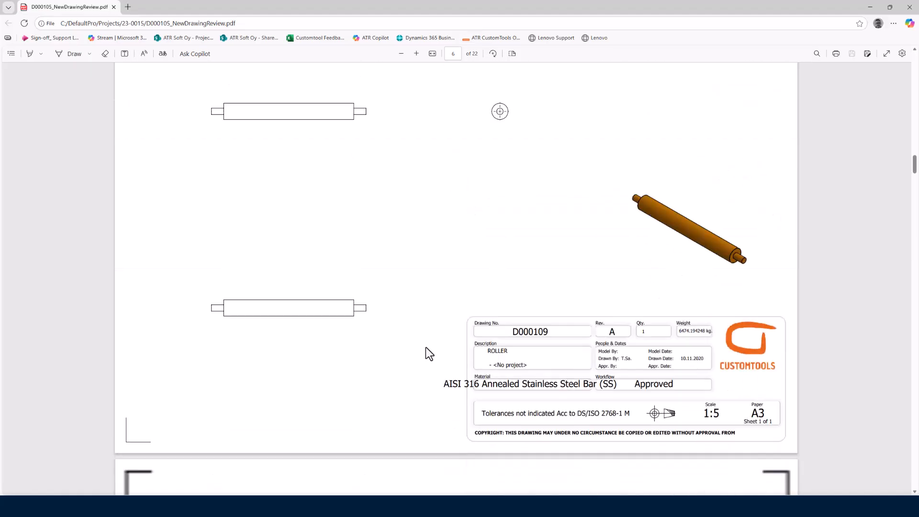
scroll(427, 353, down, 15)
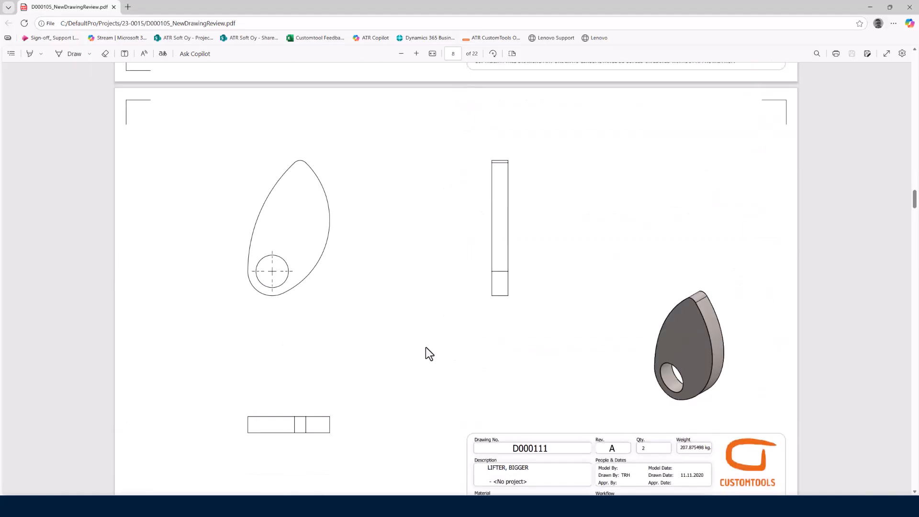
scroll(426, 347, up, 4)
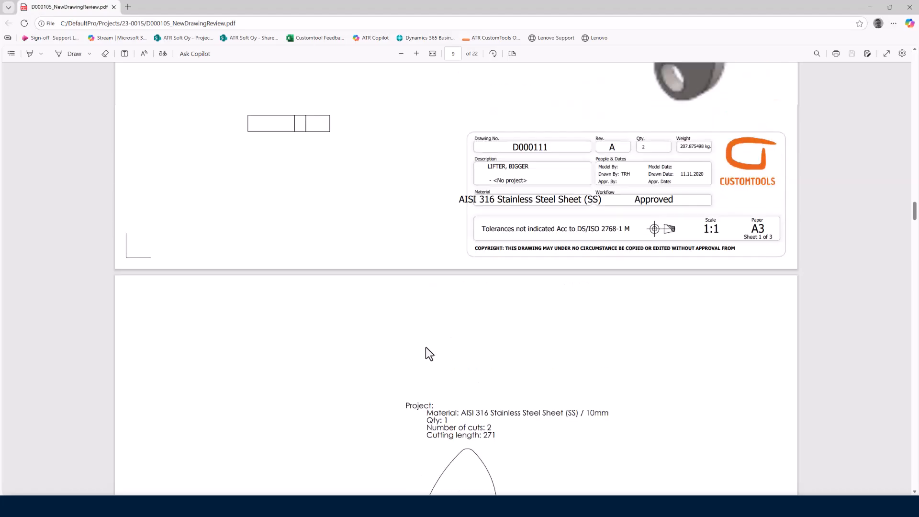
scroll(426, 347, down, 4)
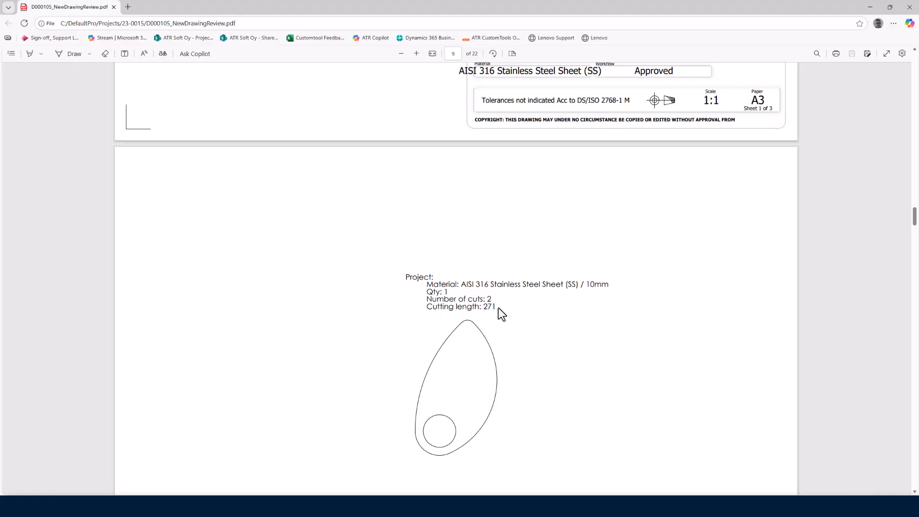
- Examine the remaining review PDF pages from the LIFTER, BIGGER cutting profile through the part drawings to the FIXED BOTTOM PLATE flat pattern on page 22
scroll(500, 311, down, 10)
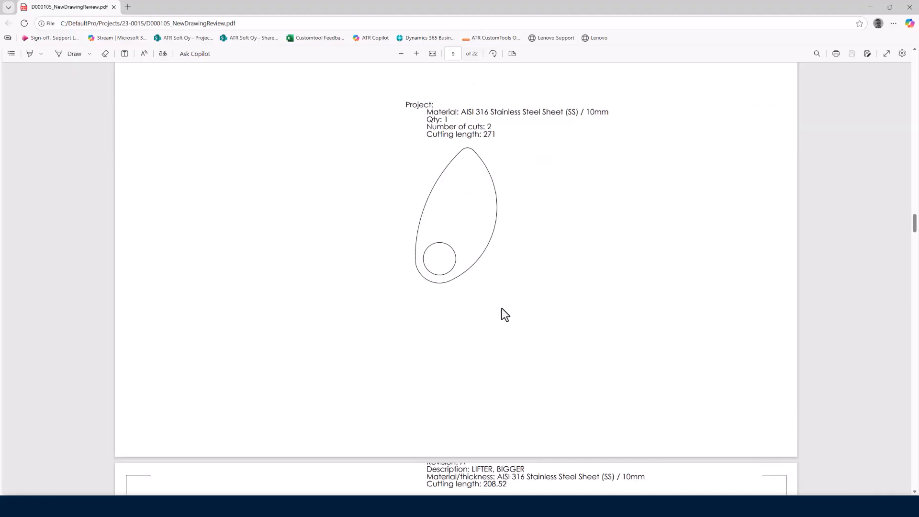
scroll(503, 314, down, 15)
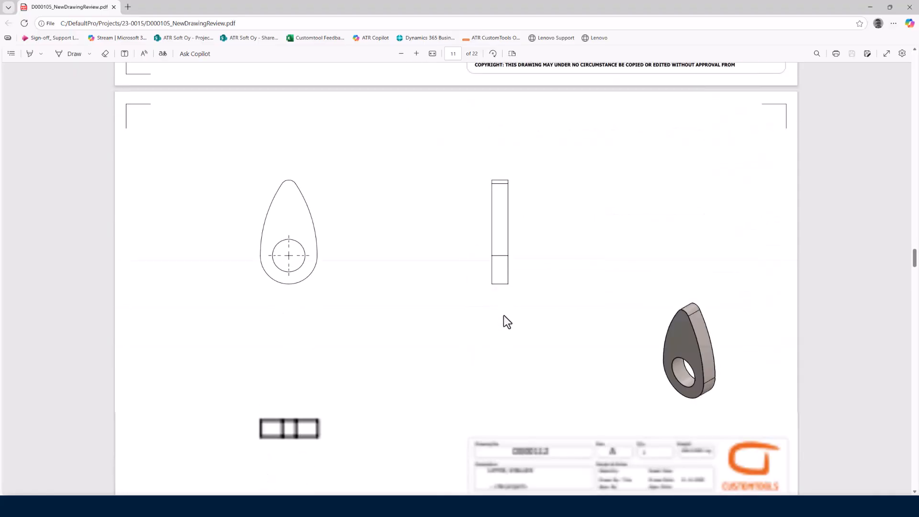
scroll(503, 326, down, 20)
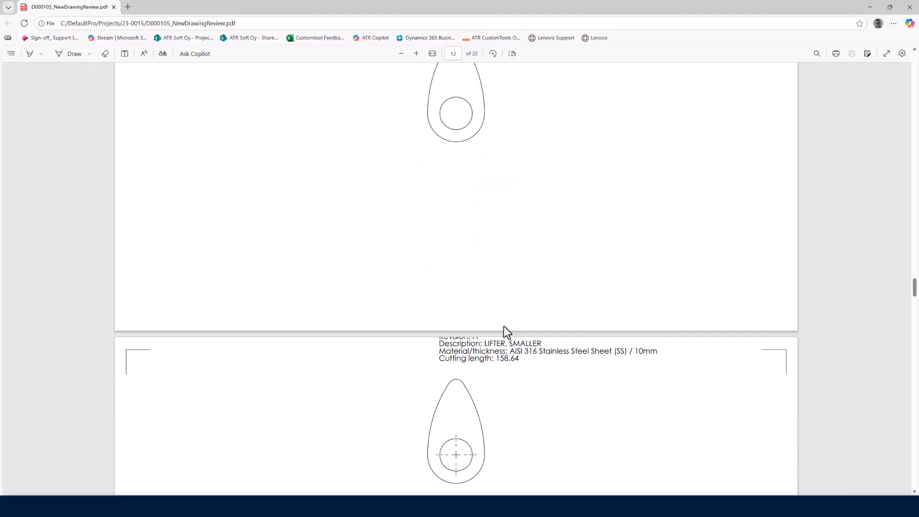
scroll(504, 326, down, 20)
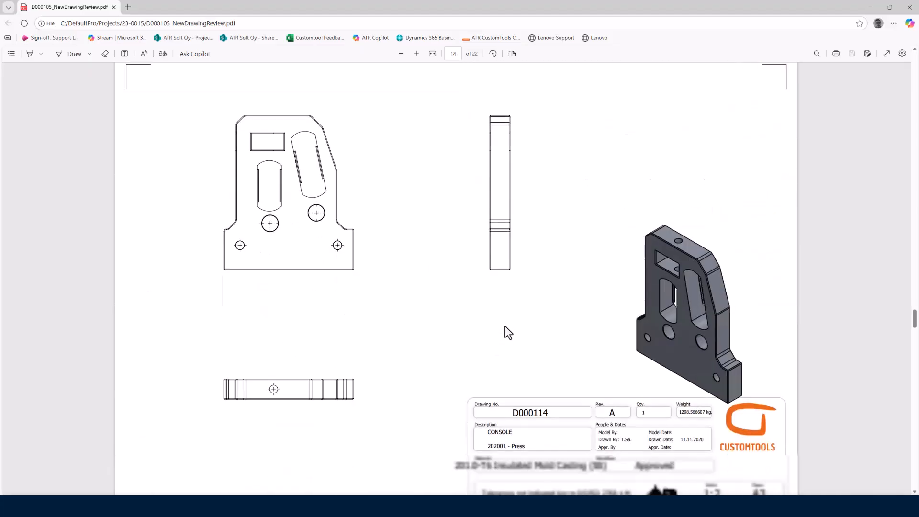
scroll(509, 332, down, 20)
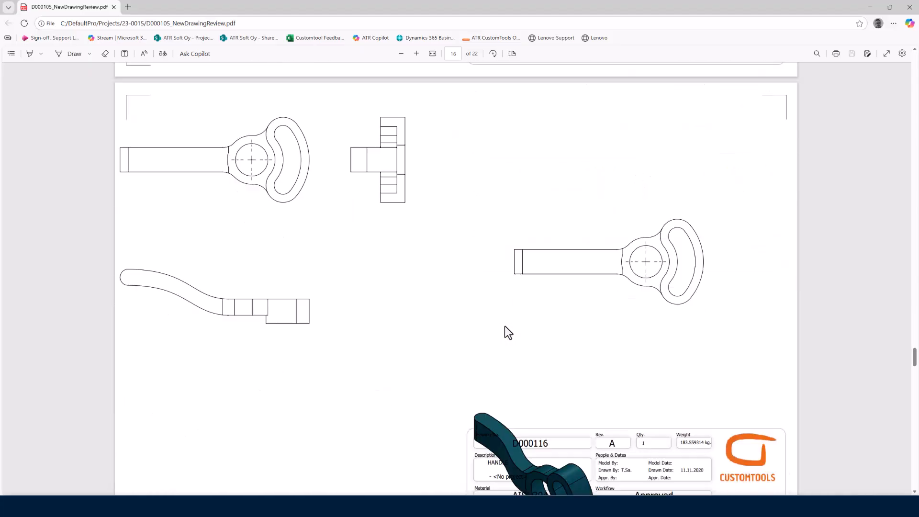
scroll(508, 332, down, 20)
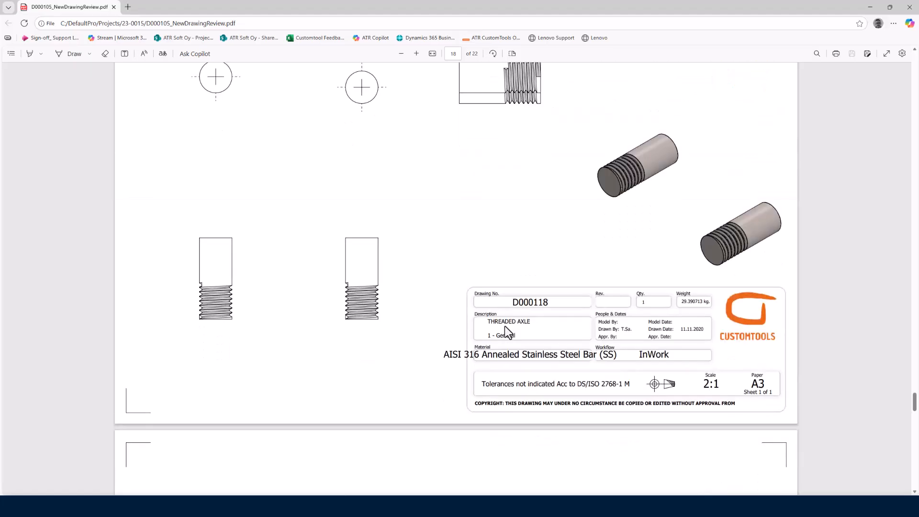
scroll(508, 332, down, 20)
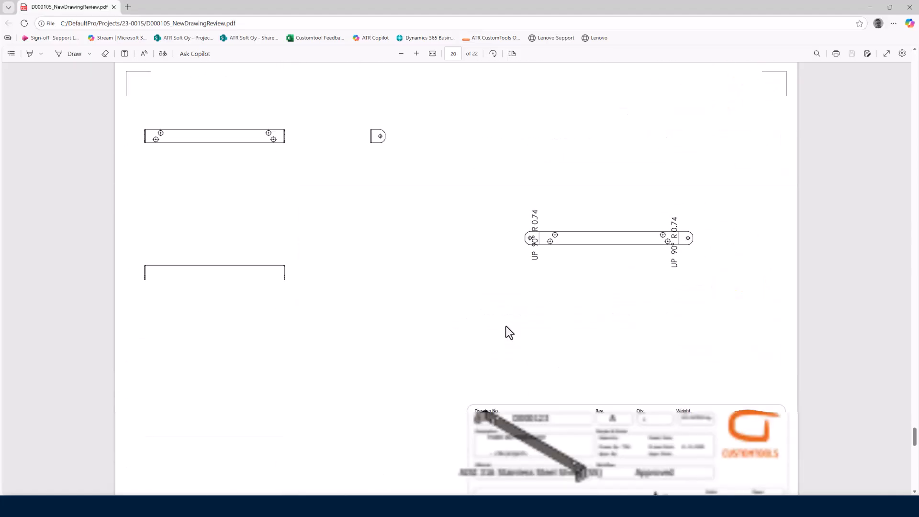
scroll(509, 332, down, 20)
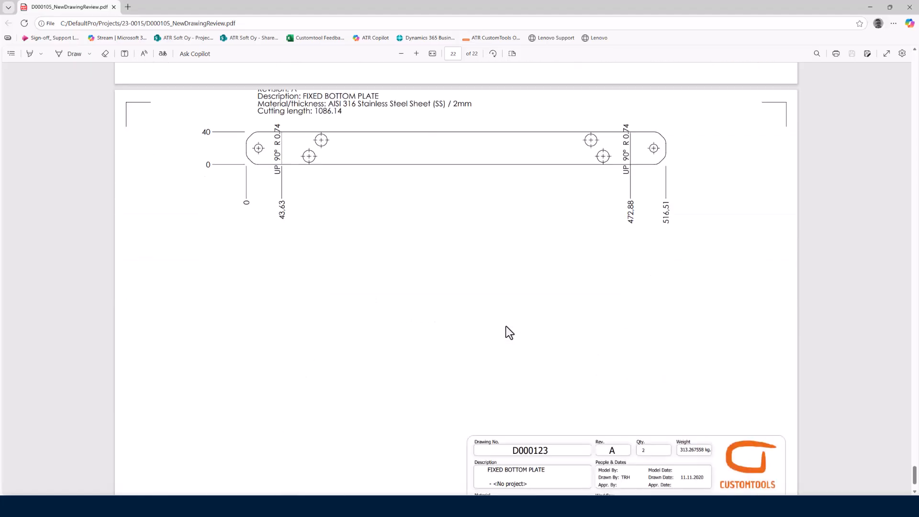